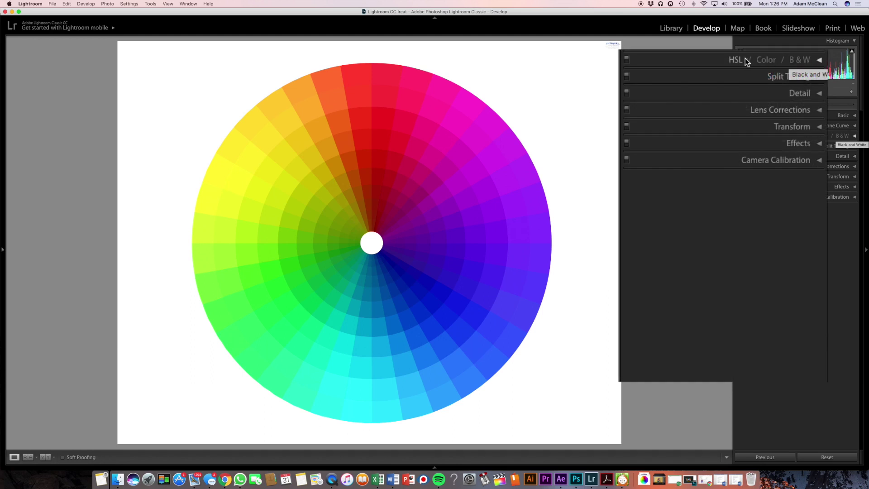
Expand the HSL panel for the colour-wheel image and show it per colour with the Color view
click(736, 59)
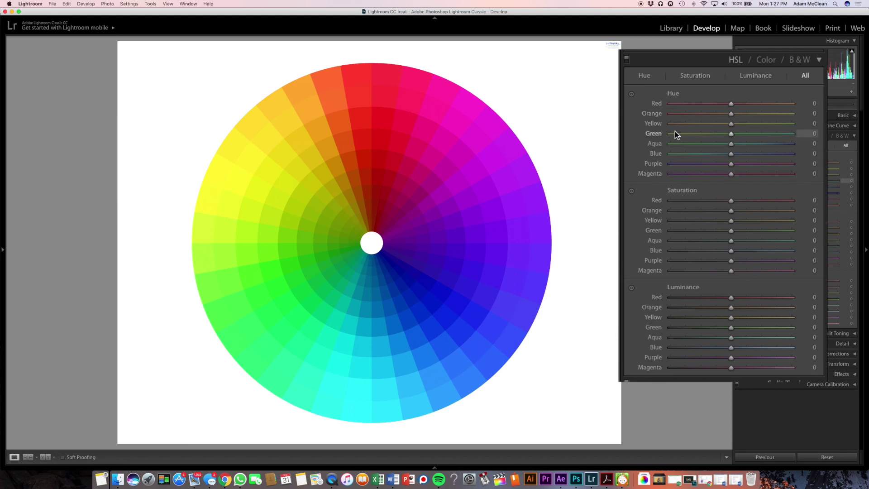
click(764, 61)
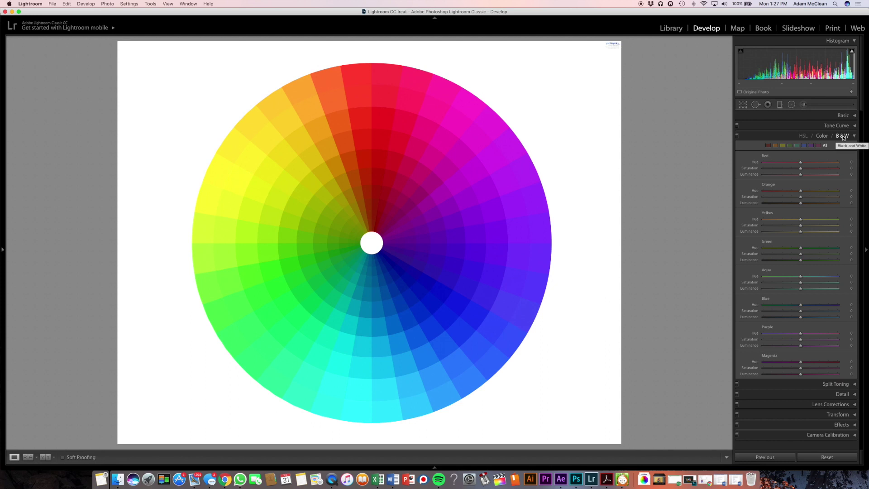
Switch the HSL panel between the B&W mix and Color views, ending on B&W
click(844, 137)
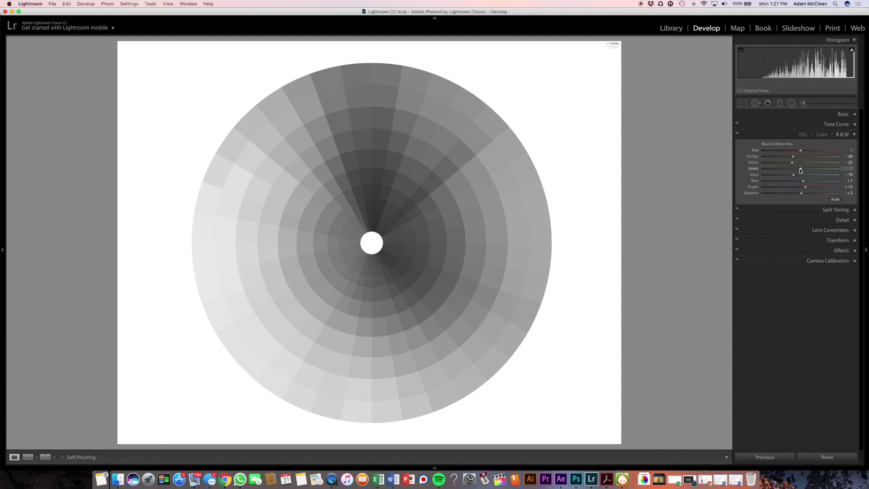
click(822, 135)
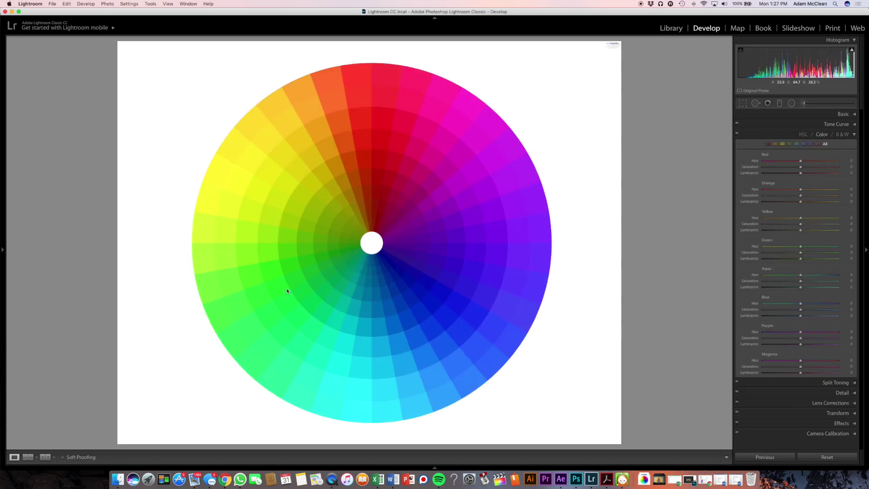
click(847, 136)
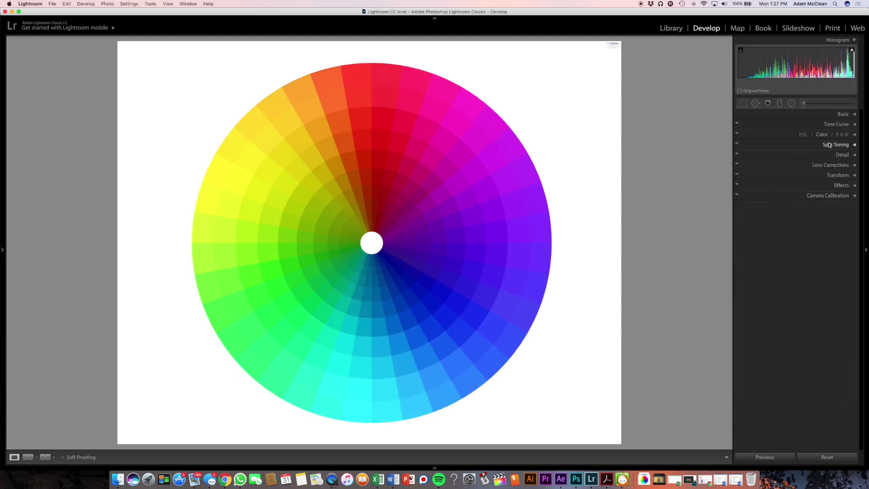
click(840, 135)
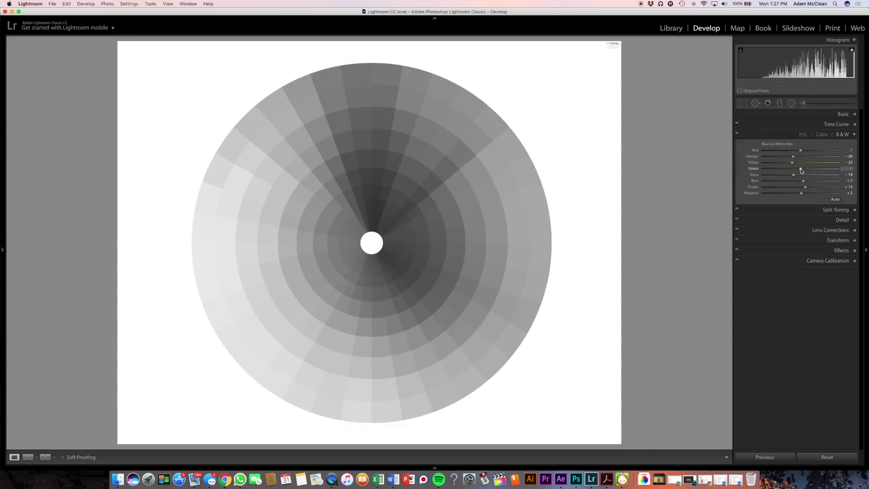
Darken the greens, then brighten them near white, reset Green to 0 and return to Color
drag(801, 169, 763, 169)
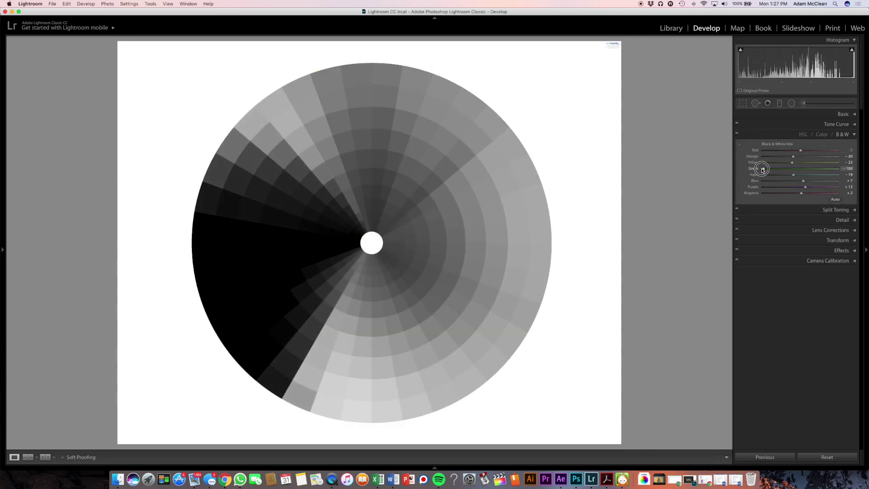
drag(763, 170, 841, 170)
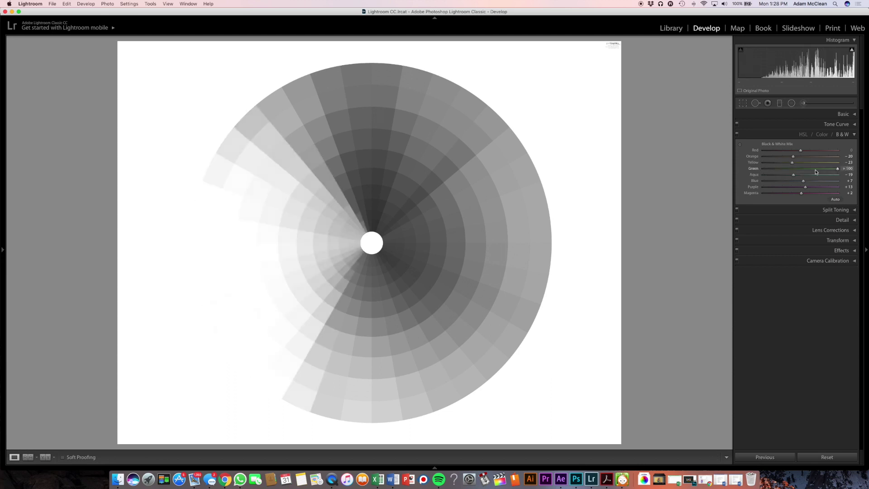
double_click(753, 169)
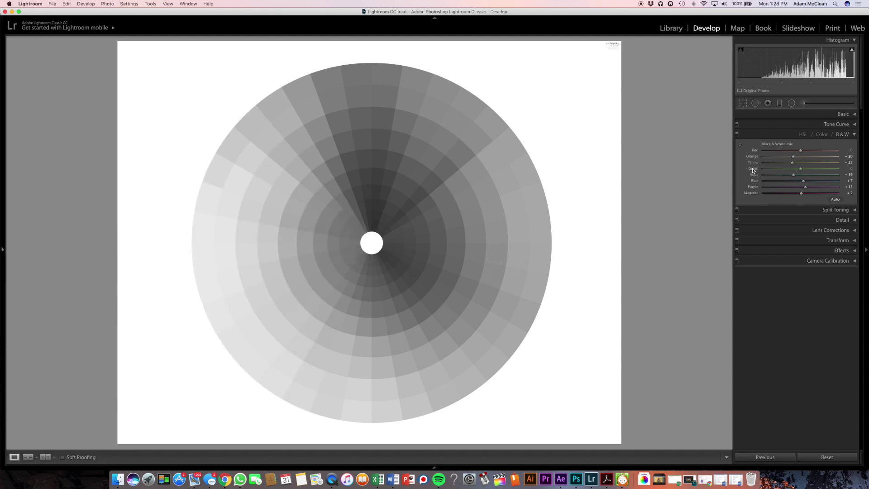
click(821, 135)
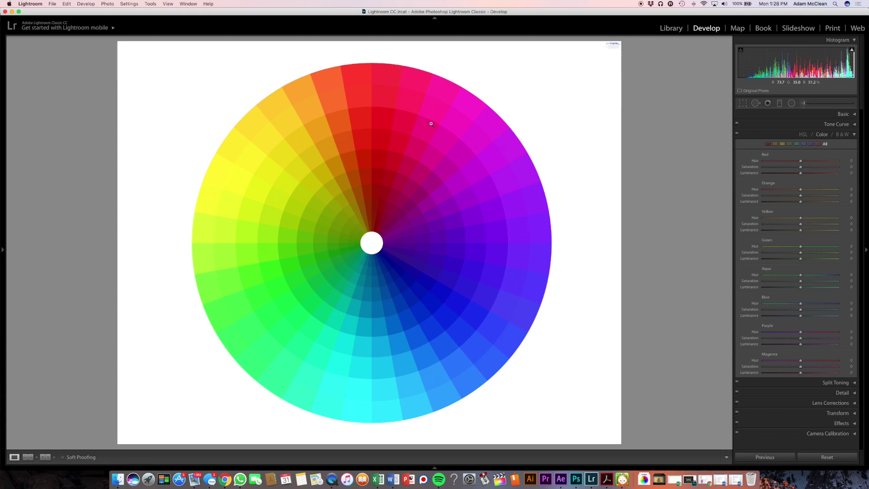
Swing Red Hue to -100 toward magenta, then toward orange, and reset it to 0
click(801, 161)
drag(801, 161, 762, 162)
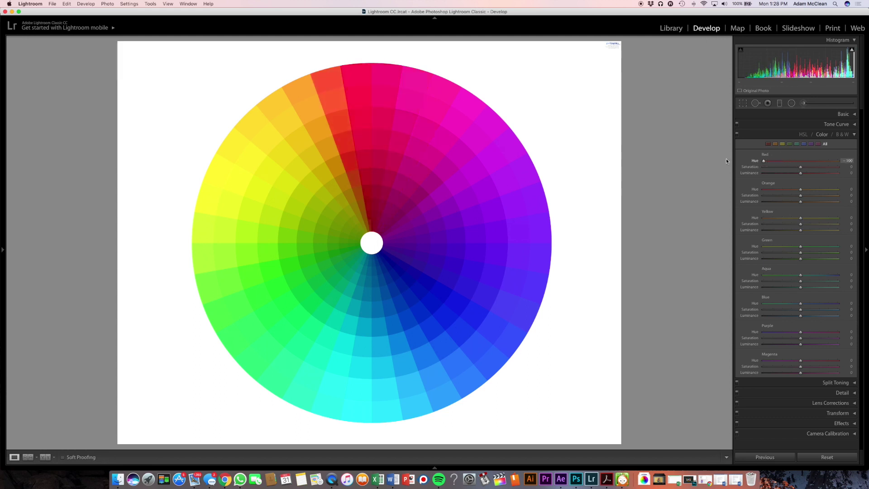
drag(764, 162, 836, 163)
double_click(756, 162)
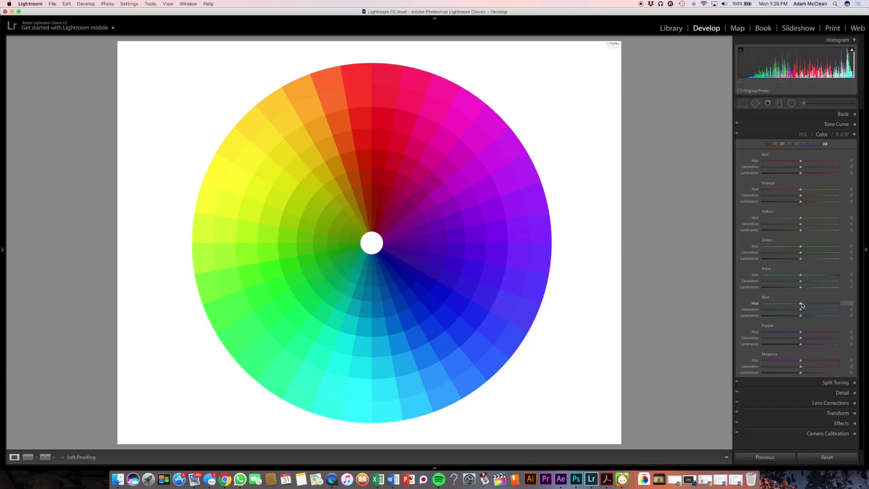
Set Blue Hue to +100, turning the wheel's blue segments purple-magenta
drag(802, 305, 839, 307)
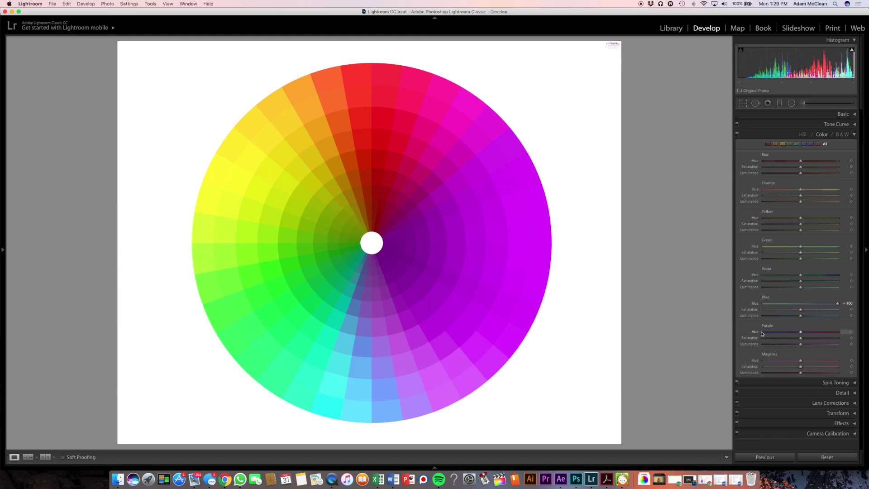
Test Purple, Blue and Aqua hue shifts, reset each to 0, then set Red Saturation to -100
drag(801, 334, 754, 334)
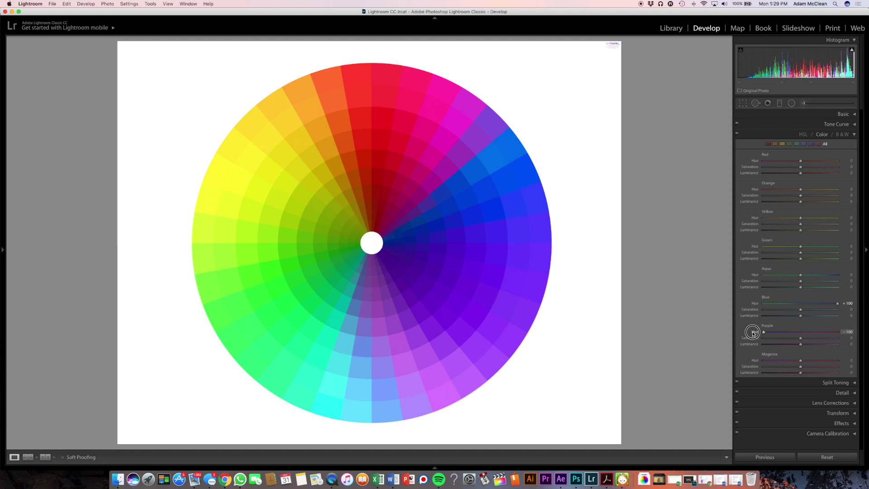
double_click(753, 333)
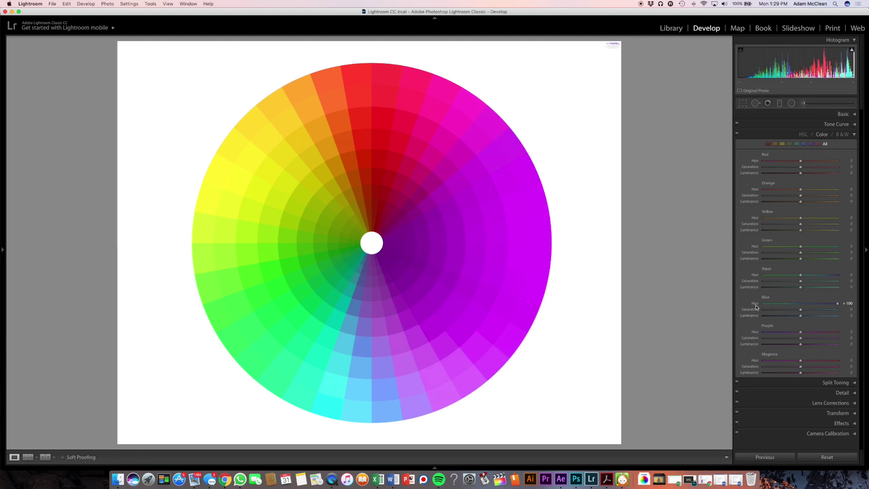
drag(838, 305, 762, 301)
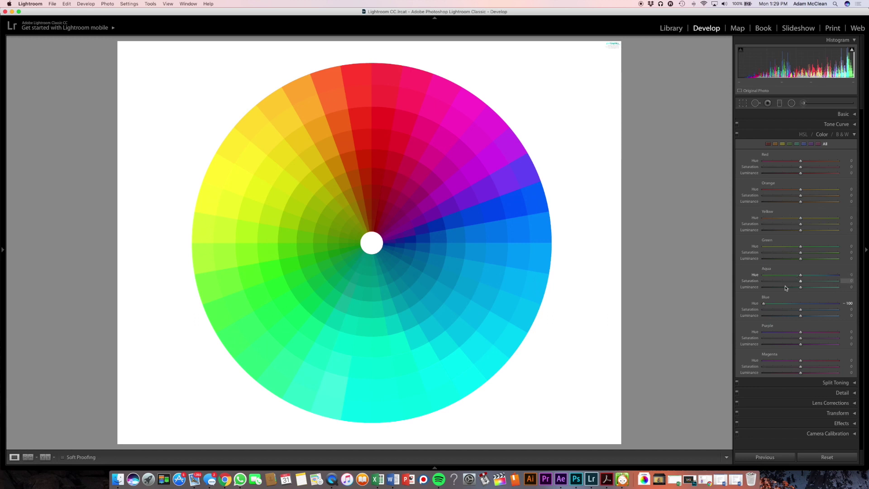
drag(801, 276, 853, 277)
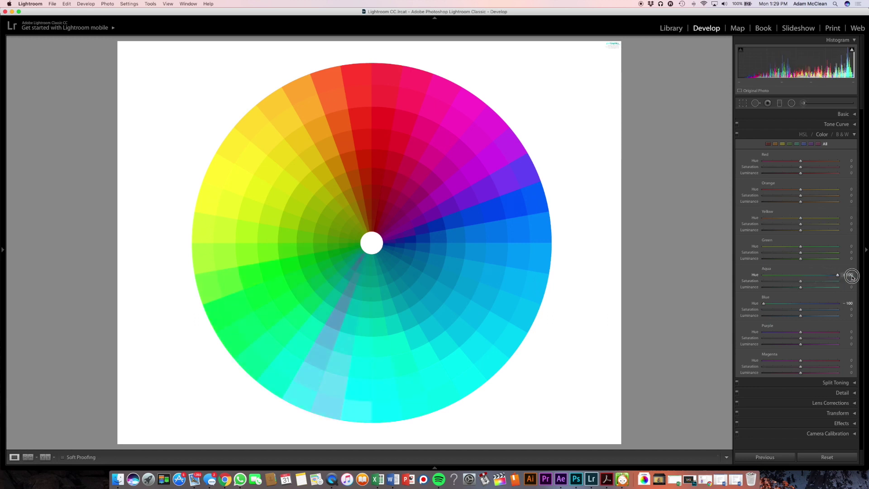
double_click(755, 274)
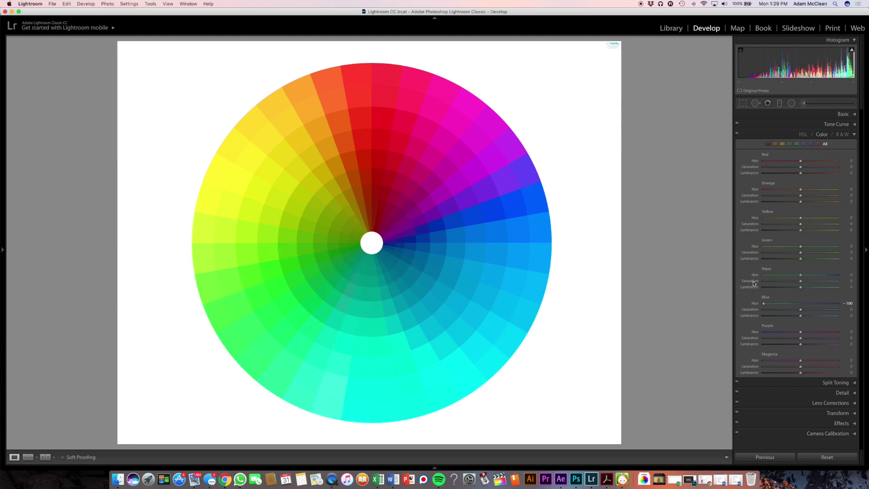
double_click(754, 305)
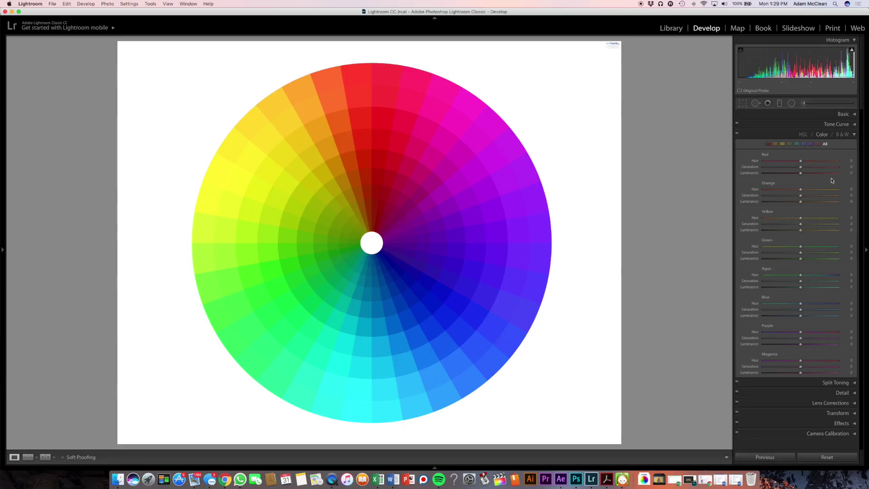
drag(801, 167, 759, 167)
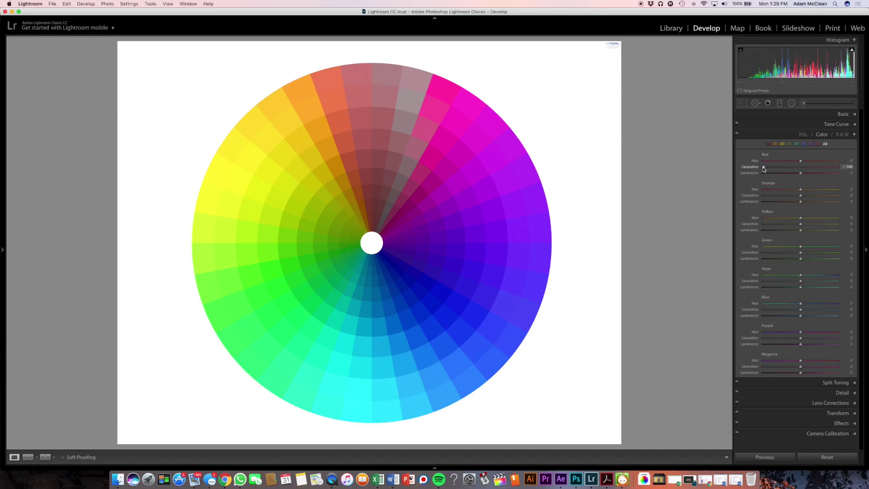
Push Red Saturation from -100 to +100 so the wheel's reds turn vivid
drag(765, 168, 850, 167)
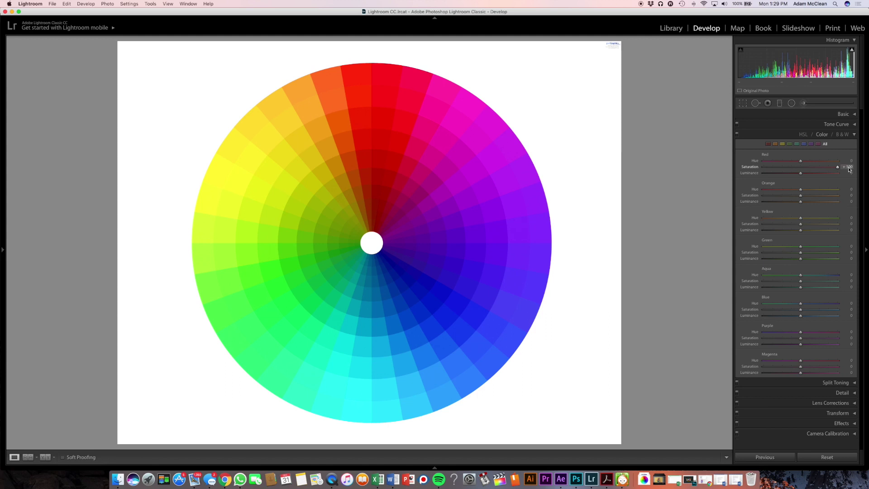
Reset Red Saturation to 0, then drag Red Luminance to -100 and up to about +91
double_click(752, 167)
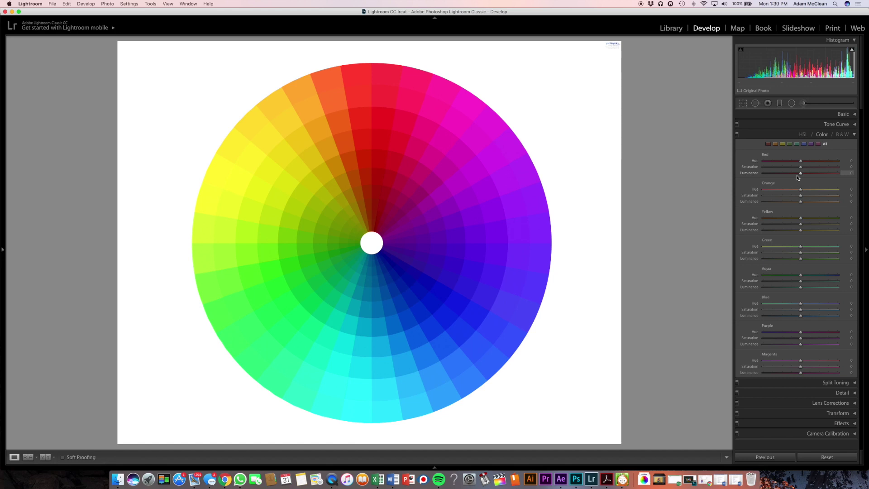
drag(801, 176, 757, 175)
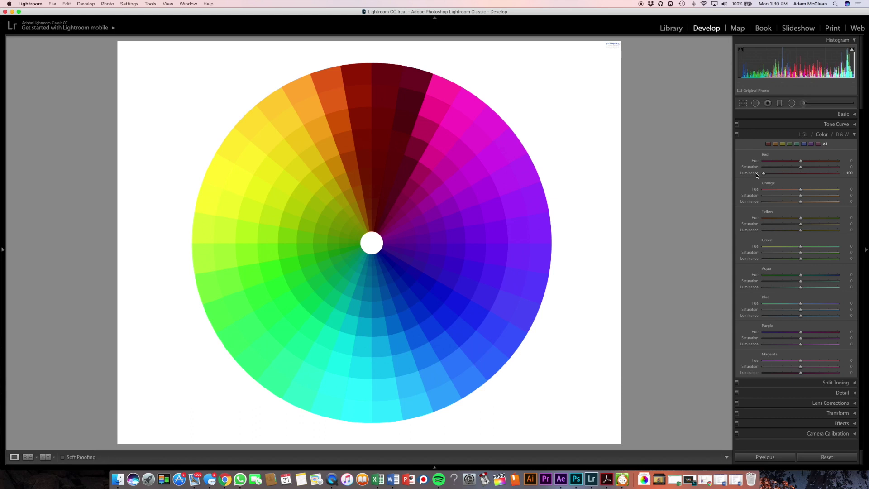
drag(763, 174, 842, 178)
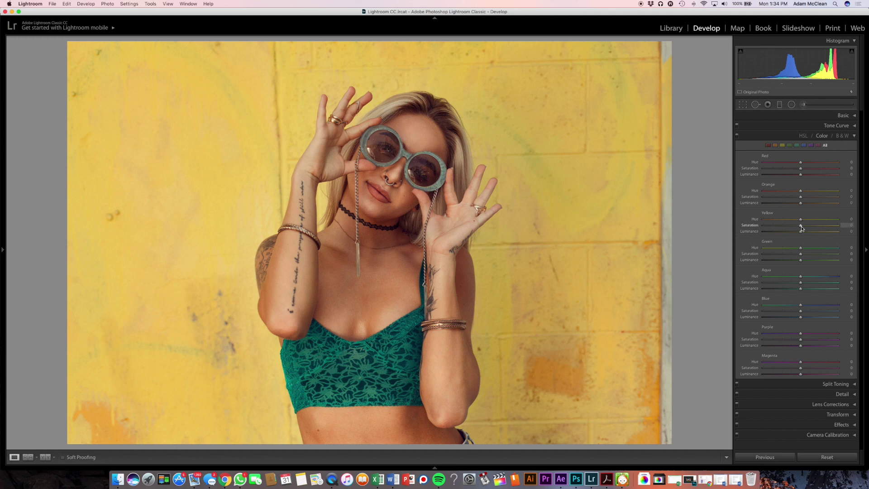
Desaturate the yellow wall, shift its hue toward lime, darken it, then compare with the original
drag(801, 227, 757, 219)
scroll(804, 226, down, 1)
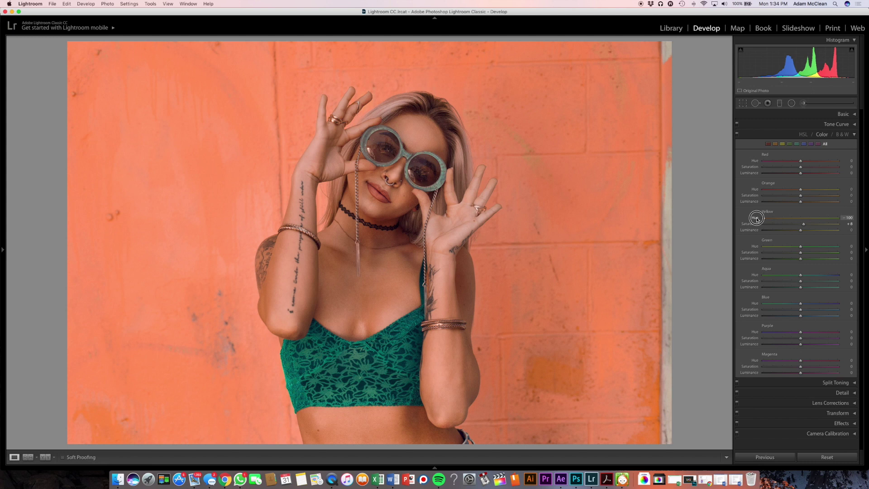
drag(758, 219, 825, 220)
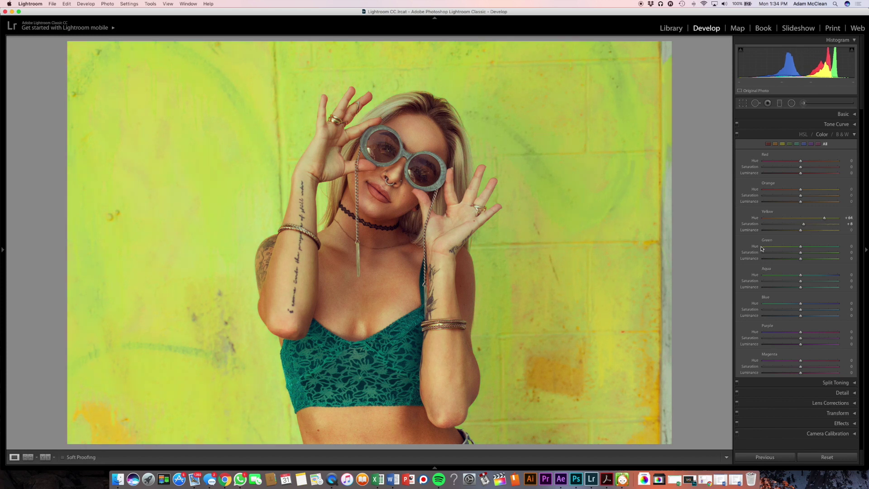
drag(824, 219, 762, 231)
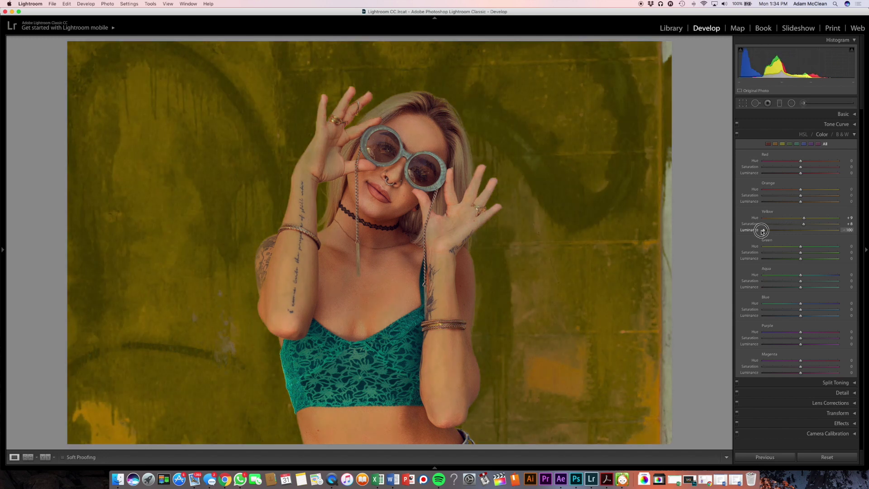
drag(763, 231, 763, 231)
drag(764, 230, 806, 231)
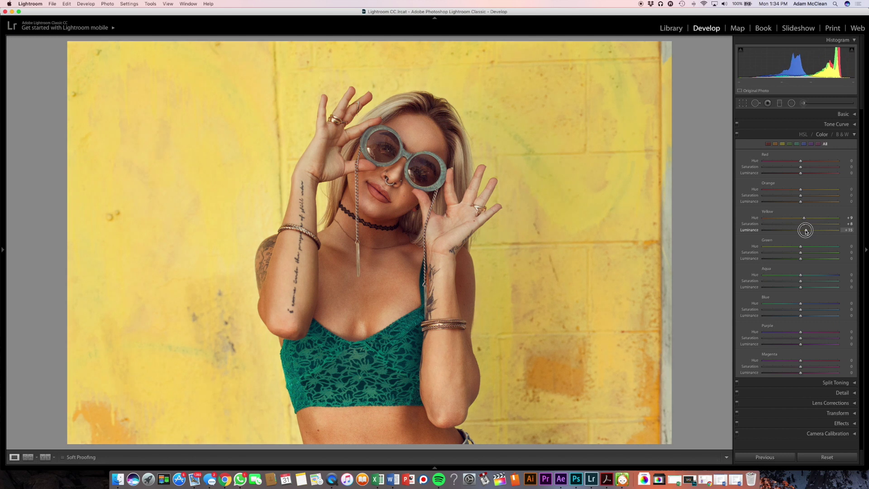
mouse_move(802, 224)
mouse_down()
mouse_move(813, 219)
mouse_move(797, 219)
mouse_up()
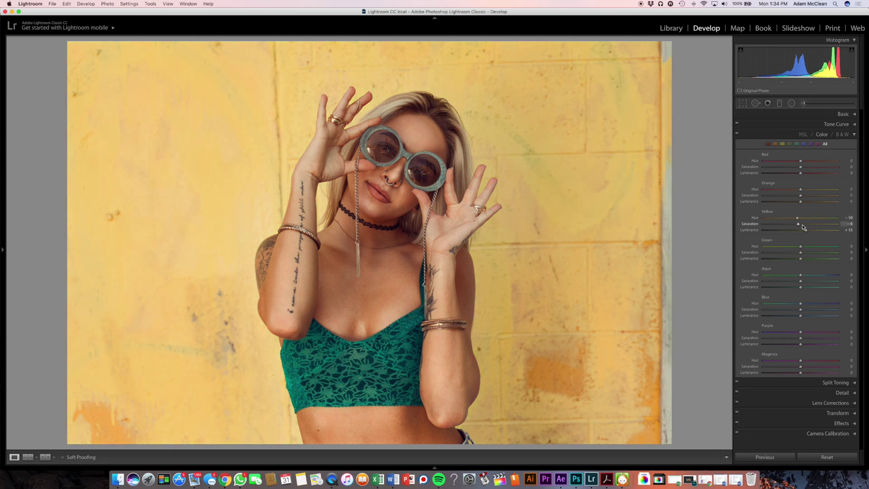
drag(806, 230, 805, 232)
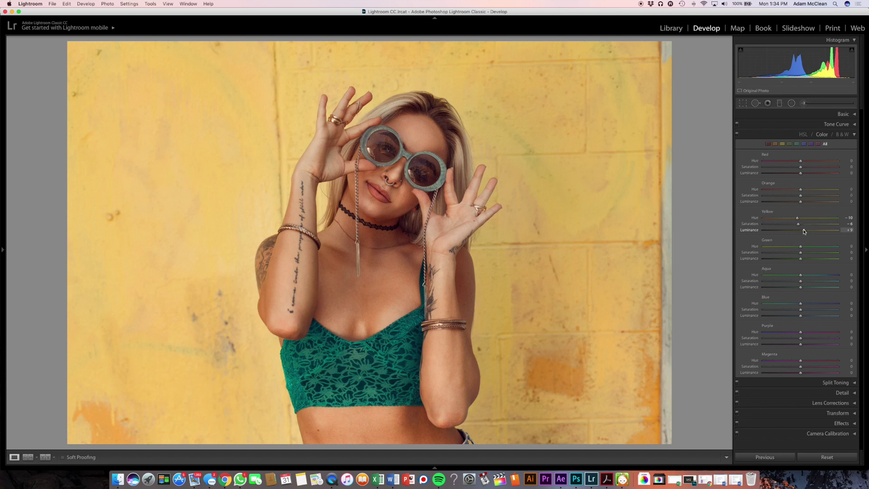
key(backslash)
key(backslash)
key(backslash)
key(backslash)
Lower Orange saturation, set Orange luminance back to 0, and raise Yellow saturation, checking Before/After
drag(803, 197, 786, 203)
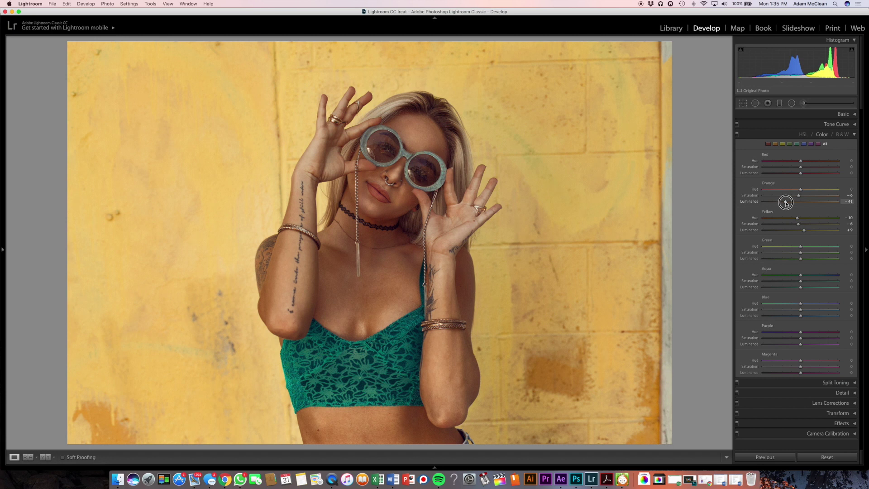
drag(786, 204, 802, 191)
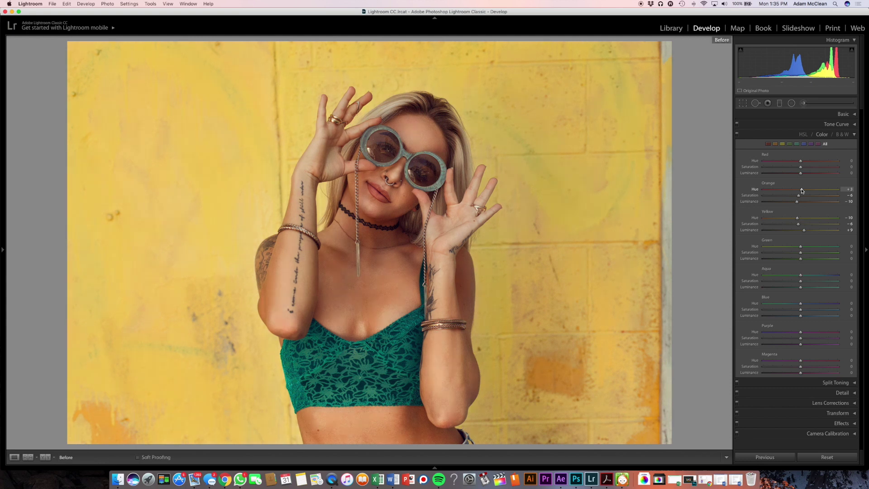
key(backslash)
key(backslash)
key(backslash)
drag(796, 202, 801, 203)
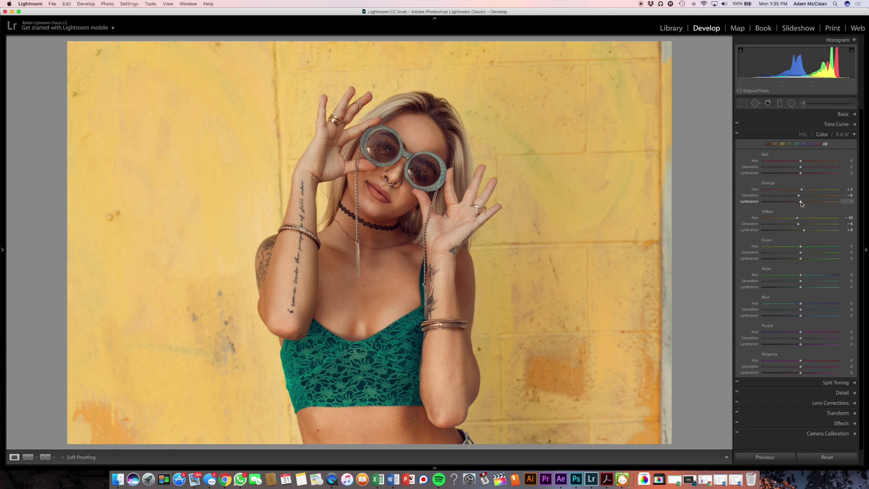
key(backslash)
key(backslash)
key(backslash)
key(backslash)
key(backslash)
key(backslash)
key(backslash)
key(backslash)
key(backslash)
key(backslash)
drag(798, 224, 801, 231)
key(backslash)
key(backslash)
key(backslash)
key(backslash)
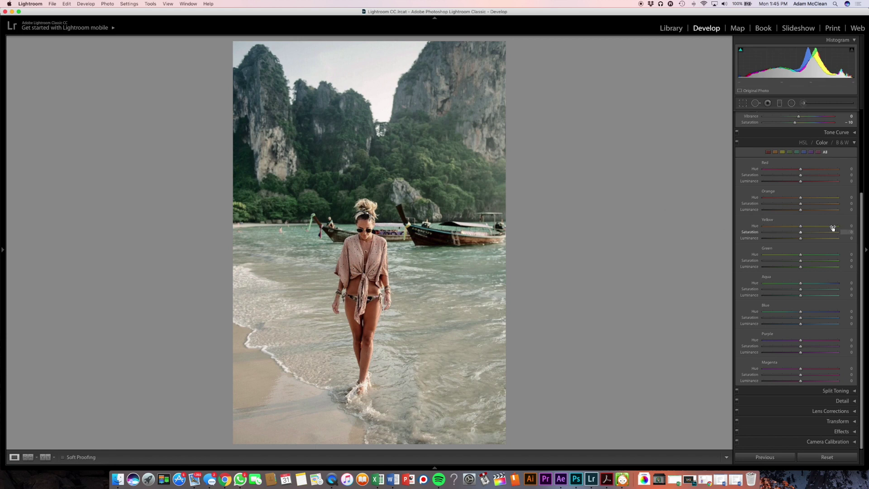
Scroll the Develop panel to HSL and darken the beach photo's yellow tones
scroll(787, 224, up, 5)
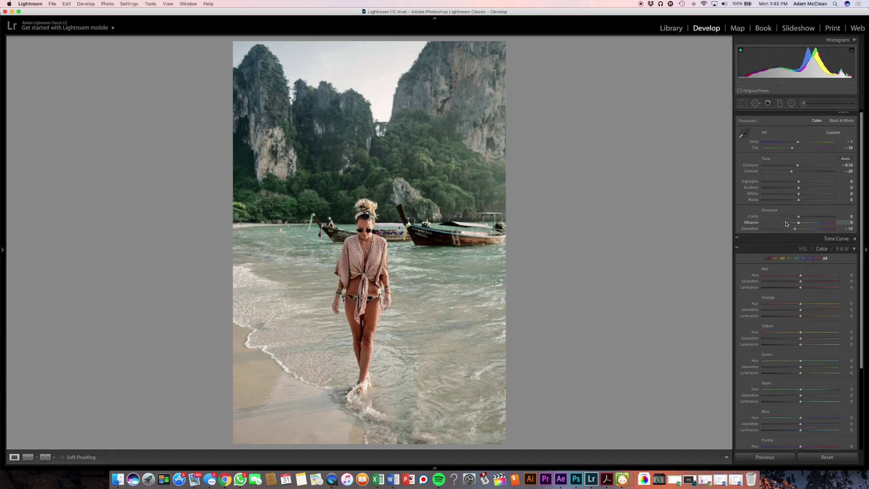
scroll(786, 223, down, 3)
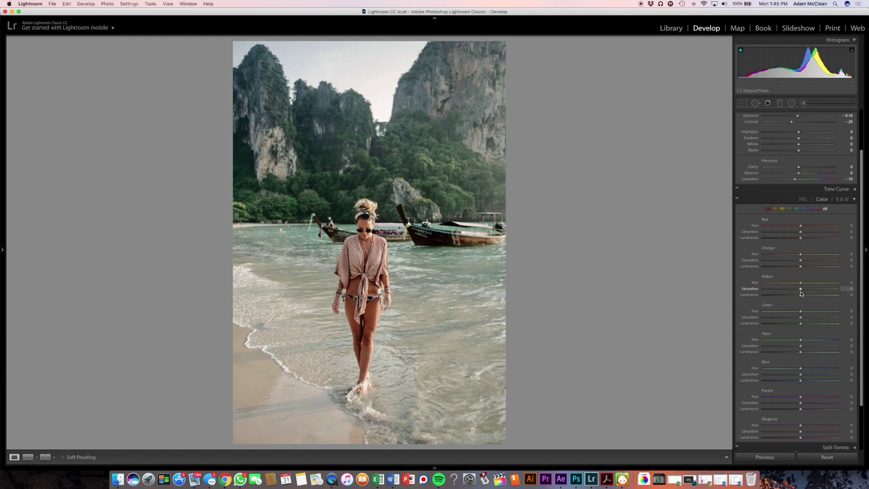
drag(800, 295, 806, 258)
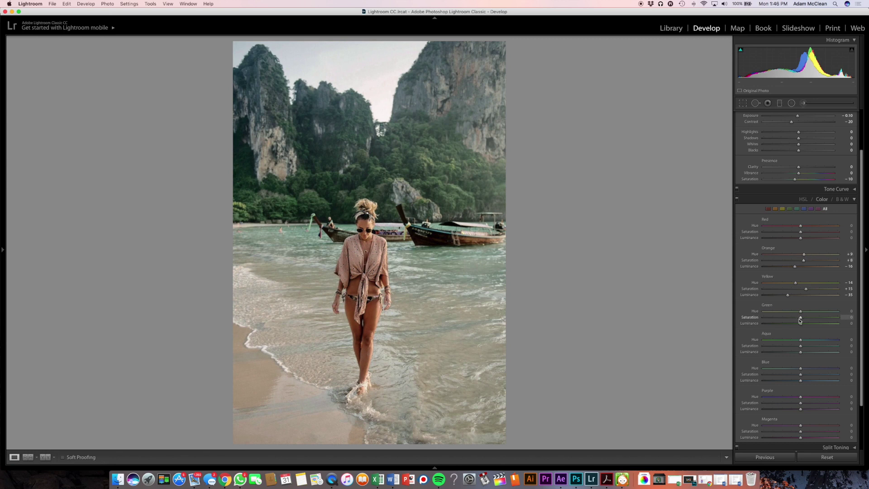
Darken the jungle greens, shift and brighten the blues, and saturate the aqua water
drag(801, 323, 819, 313)
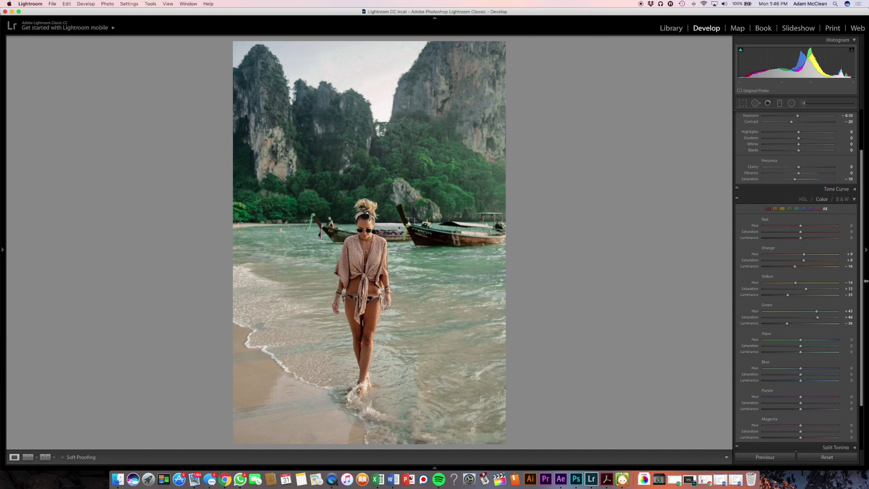
scroll(862, 284, down, 3)
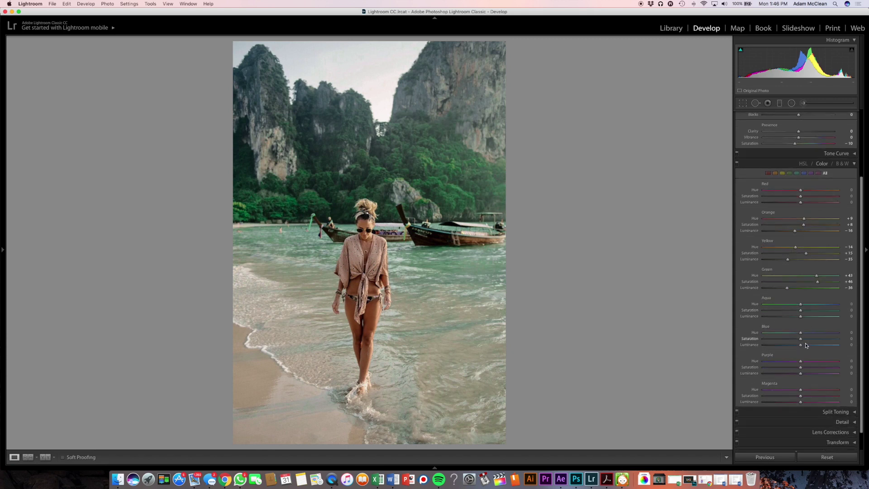
drag(802, 341, 783, 333)
drag(802, 345, 814, 345)
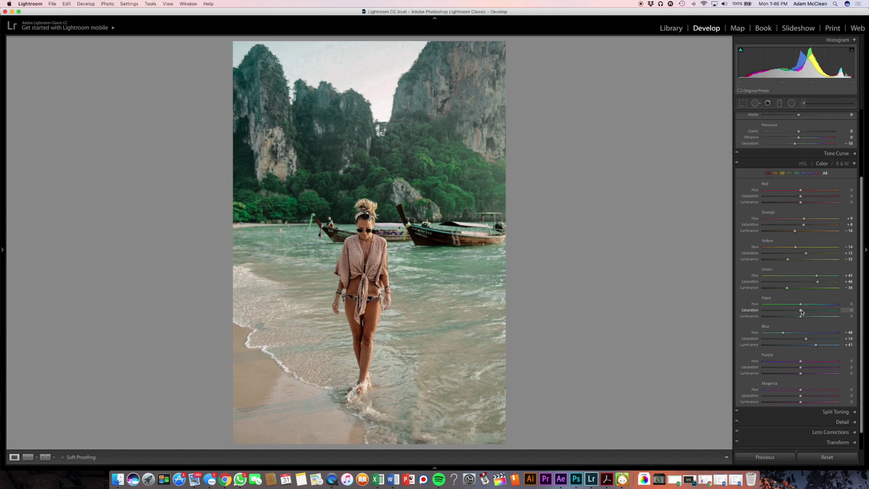
drag(801, 311, 832, 306)
Brighten the yellows, darken the oranges further, and desaturate the reds to -18
drag(788, 261, 808, 249)
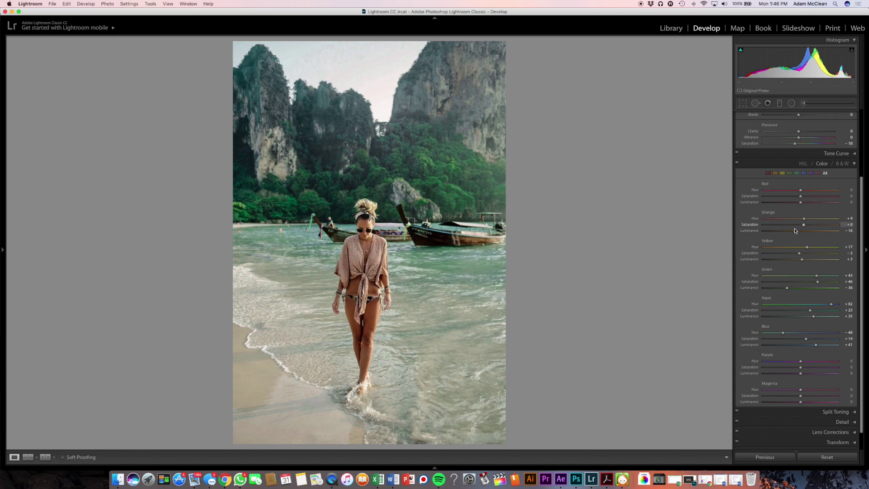
drag(795, 231, 811, 191)
drag(802, 198, 795, 198)
Draw a radial filter around the woman in the surf, lower its exposure, highlights and clarity, and compare
click(791, 103)
drag(364, 279, 414, 400)
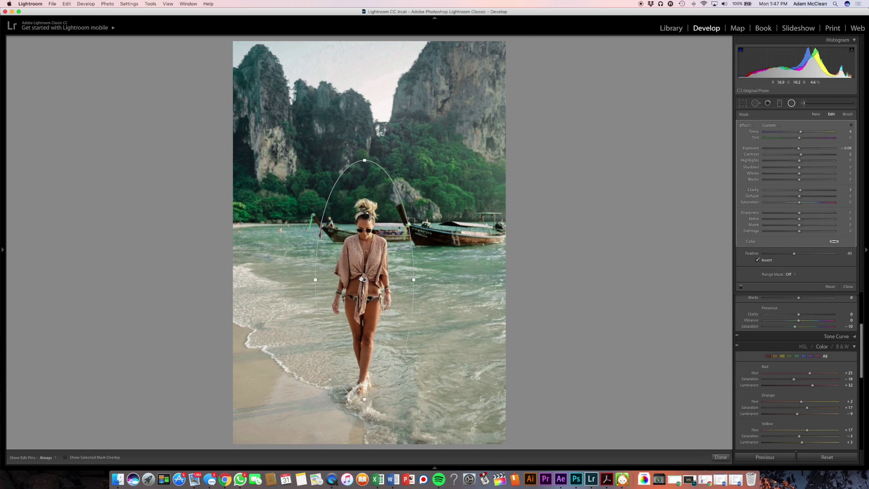
drag(361, 278, 357, 289)
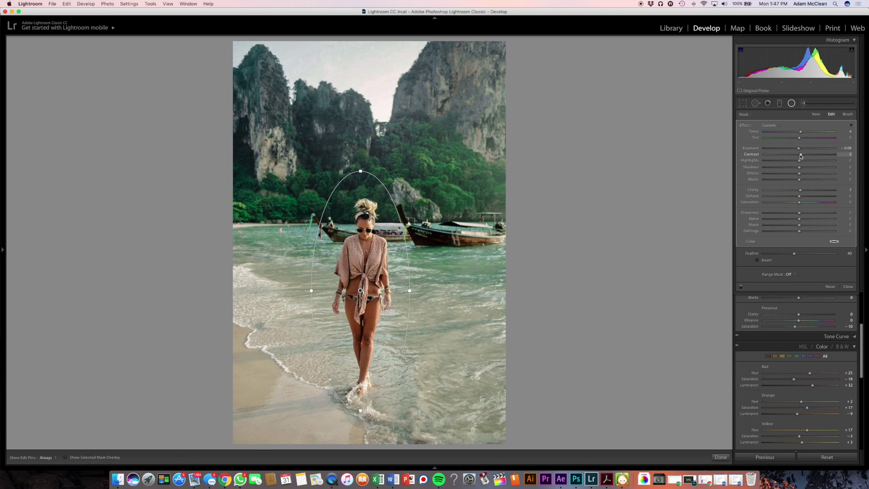
key(Down)
key(Down)
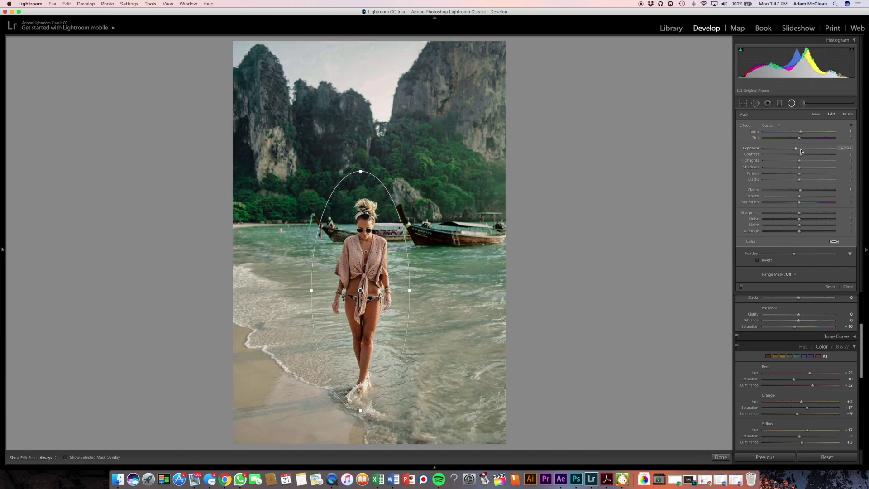
mouse_move(800, 161)
mouse_down()
mouse_move(788, 161)
mouse_move(807, 168)
mouse_up()
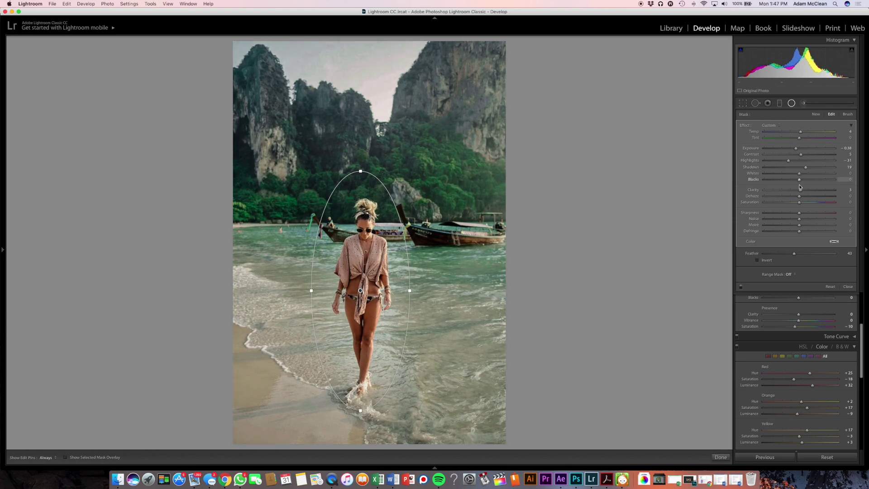
drag(800, 191, 795, 192)
key(backslash)
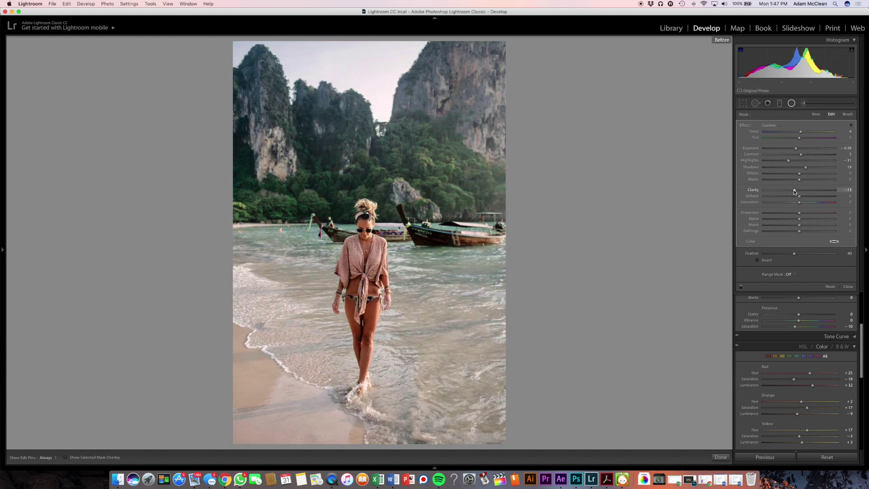
key(backslash)
Duplicate the radial filter around the woman
key(Delete)
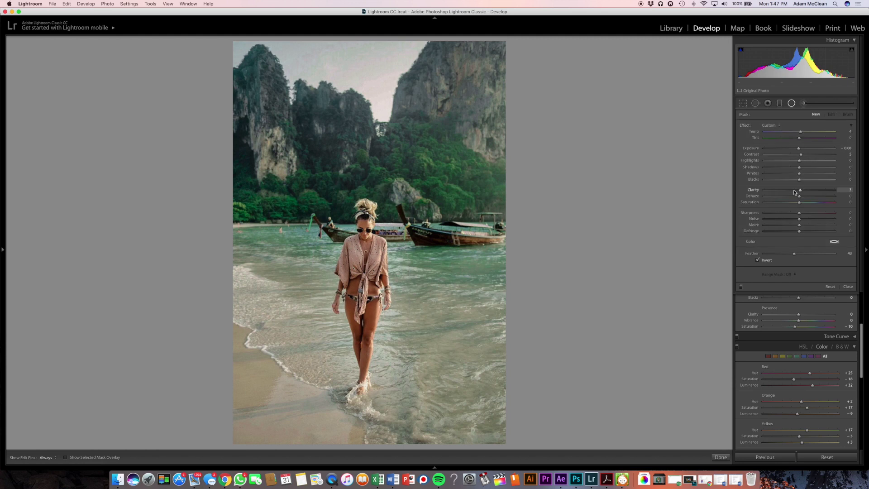
click(792, 104)
click(792, 104)
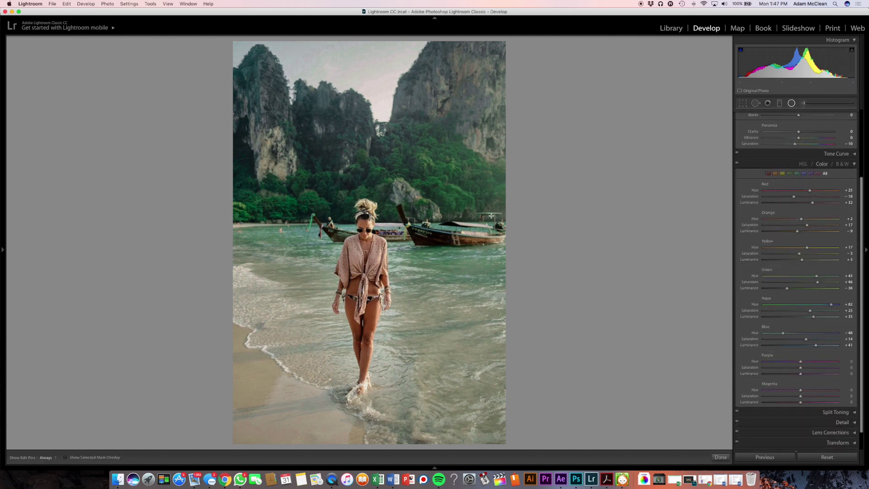
right_click(360, 291)
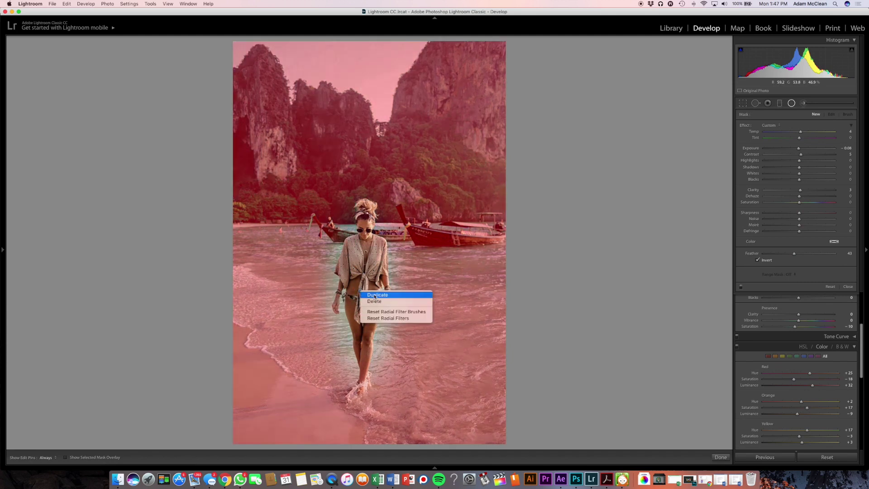
click(369, 295)
Invert the duplicate filter and reset its highlights, shadows, clarity and contrast to 0
click(758, 260)
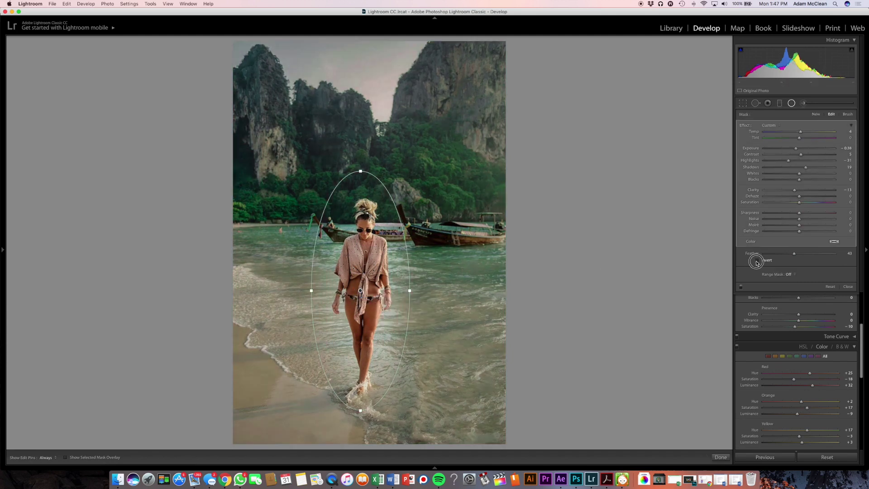
double_click(753, 161)
double_click(755, 168)
double_click(755, 190)
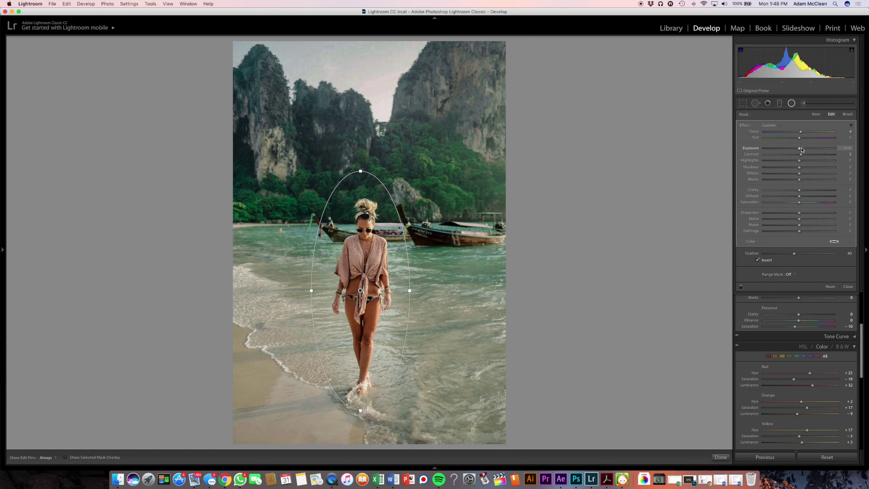
double_click(799, 154)
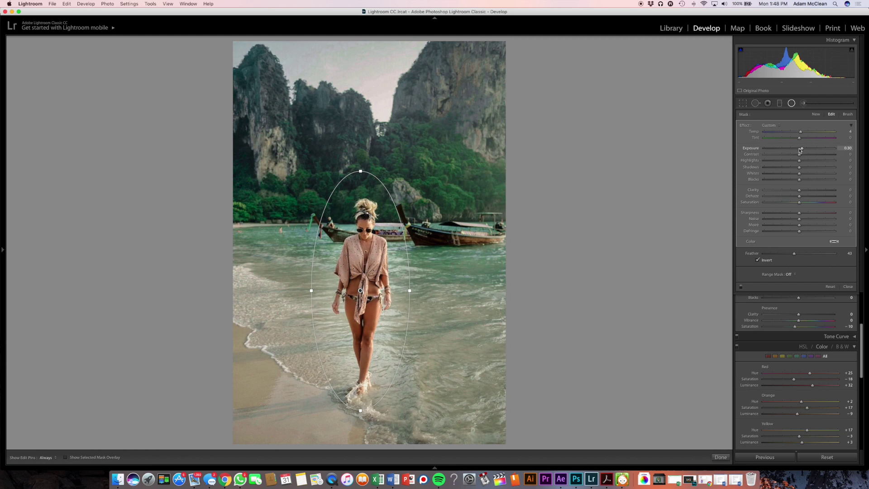
key(Escape)
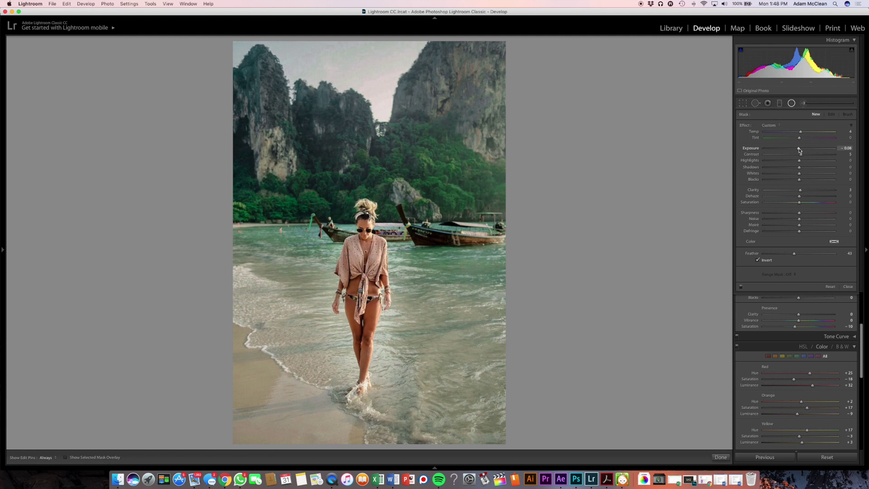
key(shift+m)
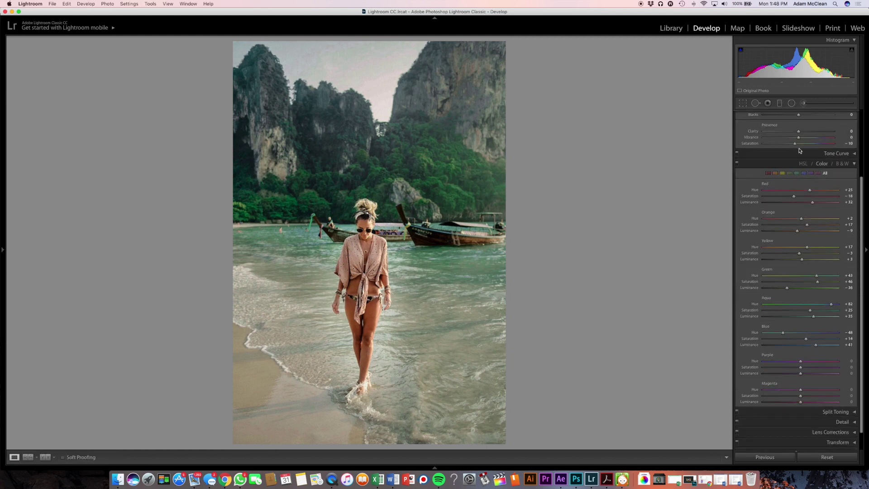
Compare the beach photo with its original, then give the split-toning highlights a subtle cool tint
key(backslash)
key(backslash)
click(854, 163)
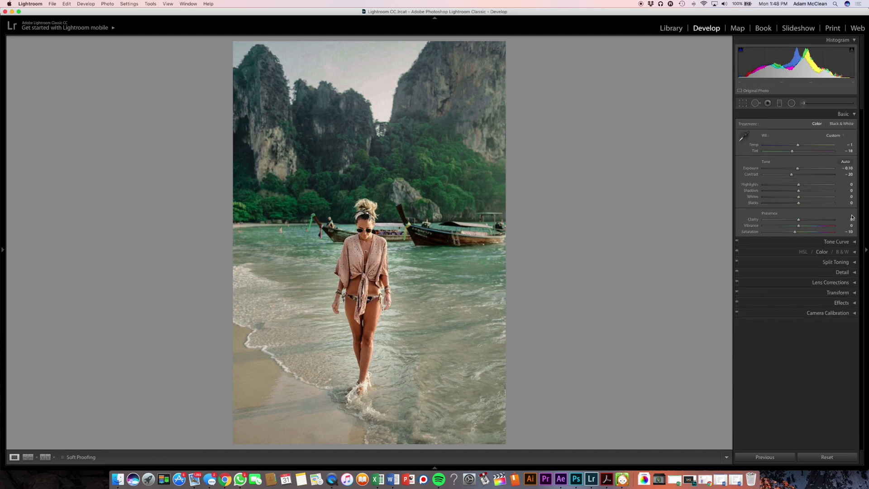
click(853, 263)
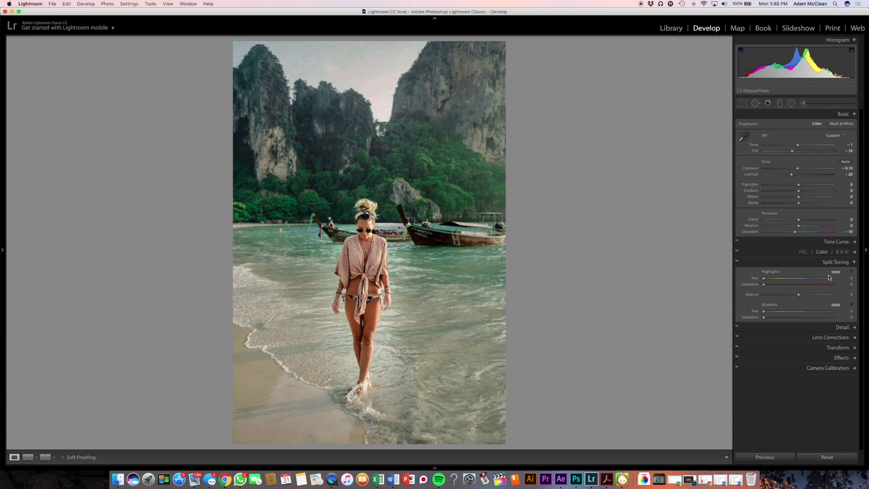
click(836, 274)
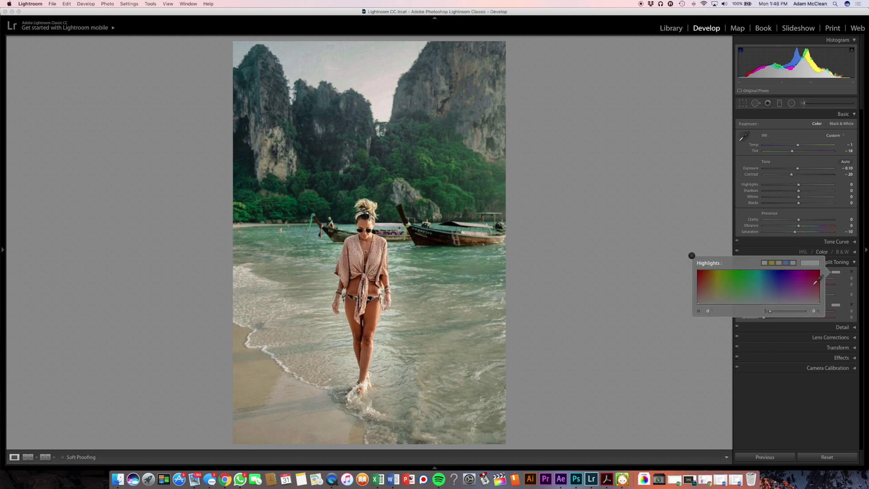
mouse_move(772, 296)
mouse_down()
mouse_move(715, 298)
mouse_move(775, 298)
mouse_up()
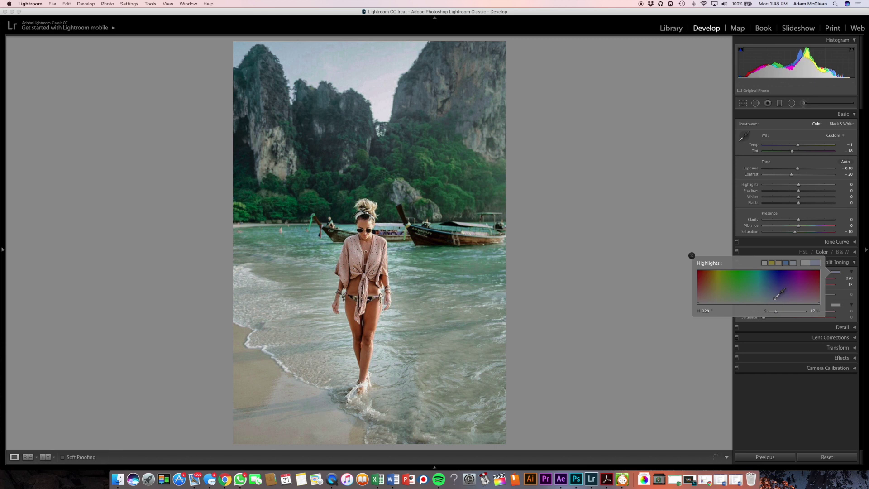
Give the split-toning shadows a subtle warm tint and toggle split toning off and on to compare
click(838, 307)
drag(715, 328, 706, 331)
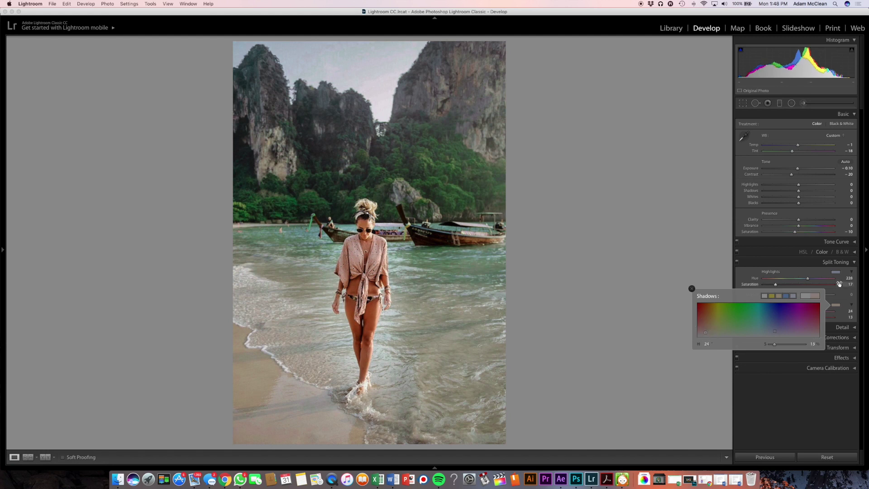
click(737, 262)
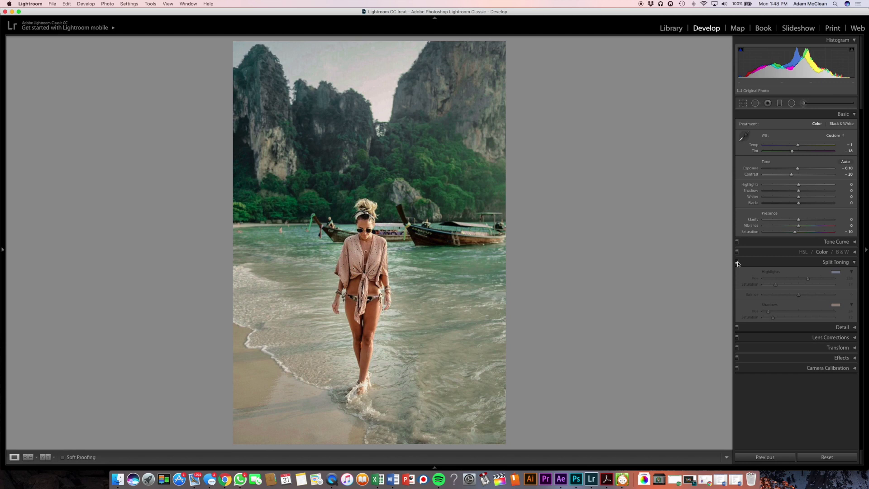
click(737, 264)
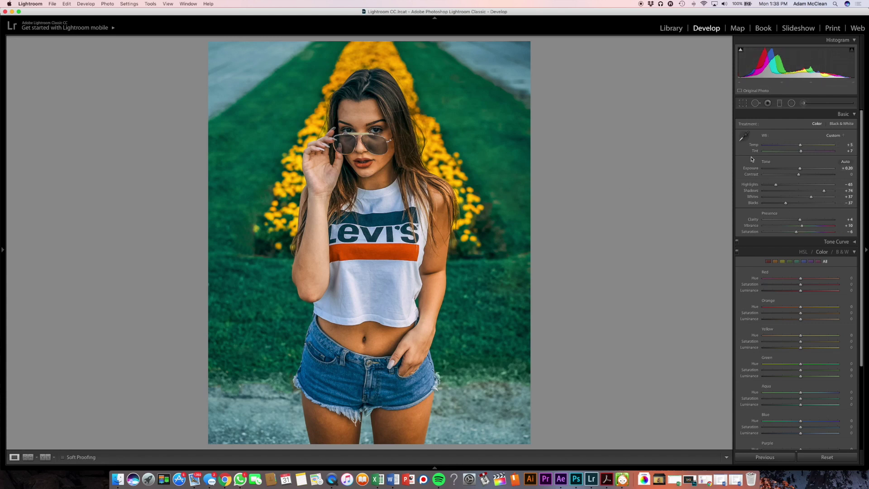
key(backslash)
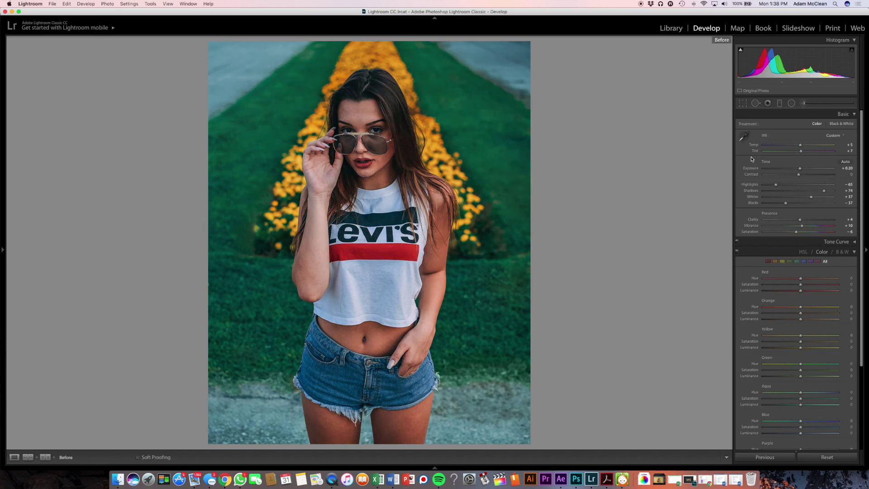
key(backslash)
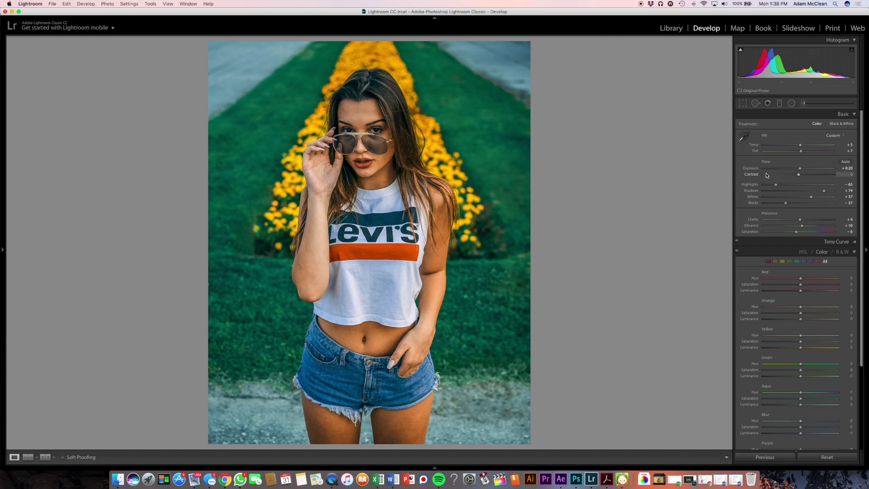
scroll(766, 175, down, 8)
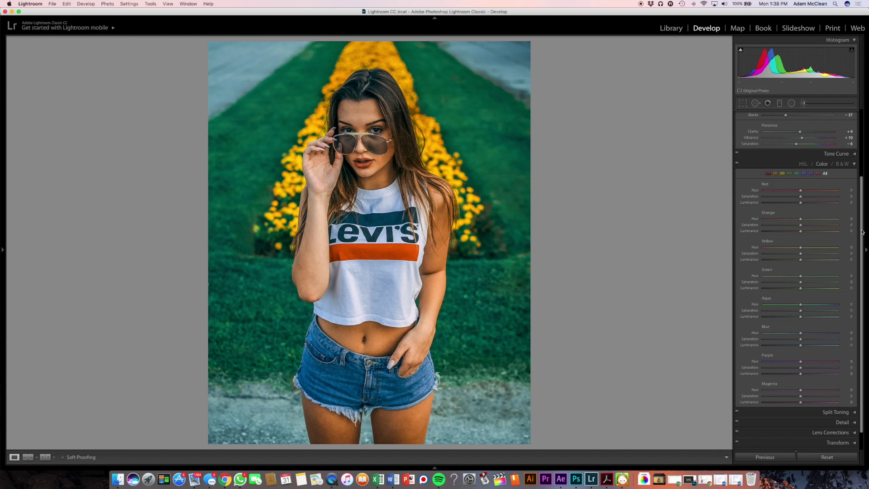
Warm the red hue, set Orange Saturation to -44 with slightly darker oranges, and boost yellow saturation
mouse_move(800, 190)
mouse_down()
mouse_move(809, 192)
mouse_move(803, 203)
mouse_move(790, 204)
mouse_up()
drag(801, 225, 784, 228)
drag(801, 232, 796, 232)
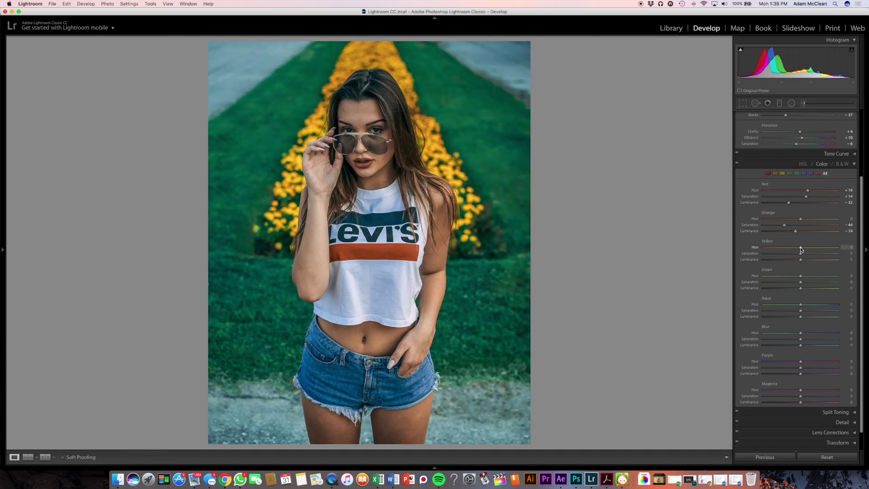
mouse_move(800, 256)
mouse_down()
mouse_move(812, 255)
mouse_move(804, 261)
mouse_up()
Set Green Hue to +27 and Green Luminance around -29, shift the aqua hue, and reset aqua saturation
drag(802, 277, 811, 278)
drag(801, 289, 791, 289)
mouse_move(792, 290)
mouse_down()
mouse_move(753, 284)
mouse_move(834, 285)
mouse_move(735, 281)
mouse_move(856, 283)
mouse_move(788, 280)
mouse_up()
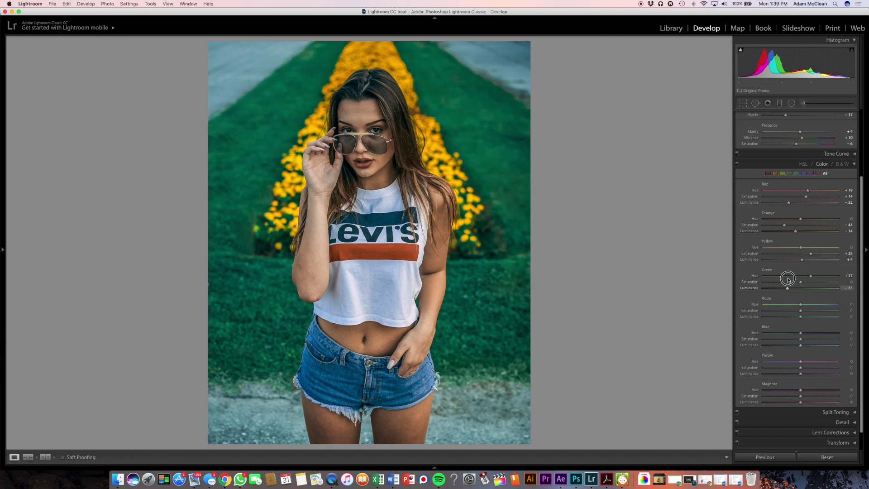
drag(788, 279, 790, 280)
mouse_move(801, 307)
mouse_down()
mouse_move(811, 307)
mouse_move(791, 318)
mouse_move(806, 318)
mouse_move(792, 310)
mouse_up()
double_click(753, 311)
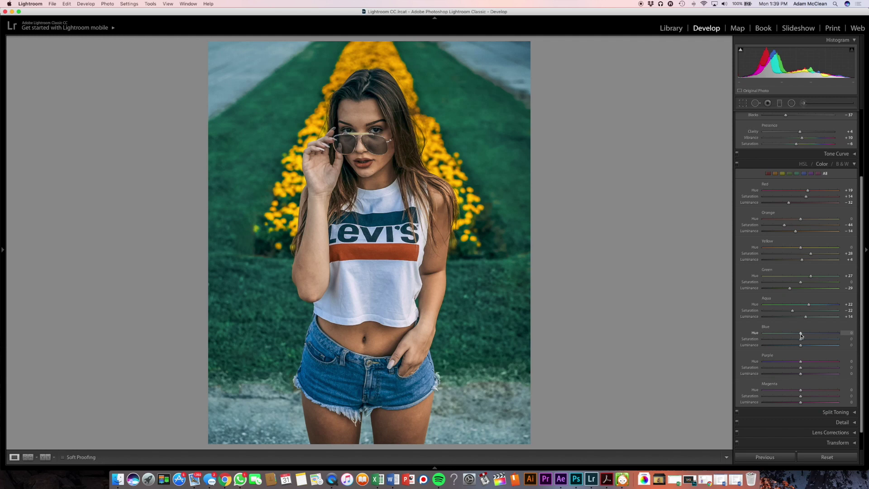
Boost Blue Saturation, set Purple Saturation to -73 and Magenta Saturation to -53, then compare with the original
mouse_move(801, 339)
mouse_down()
mouse_move(802, 347)
mouse_move(782, 347)
mouse_move(806, 347)
mouse_move(798, 347)
mouse_up()
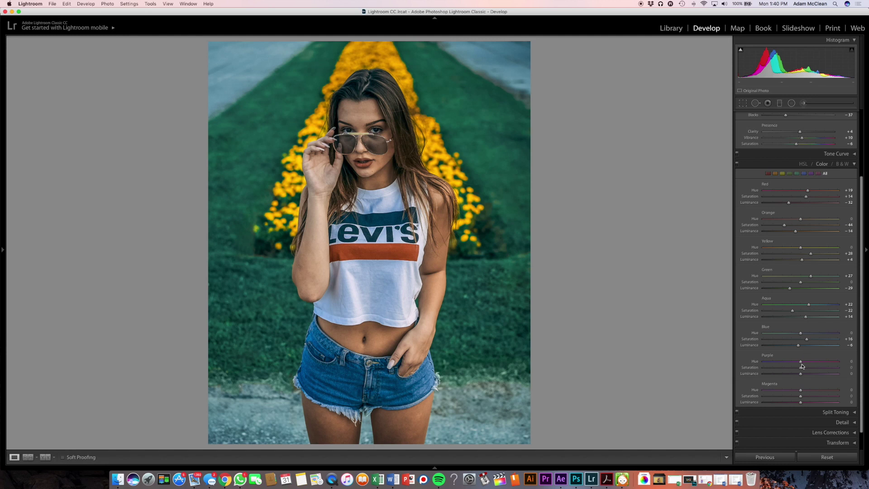
mouse_move(801, 362)
mouse_down()
mouse_move(768, 361)
mouse_move(808, 361)
mouse_up()
double_click(757, 363)
drag(801, 367, 774, 368)
drag(801, 398, 782, 398)
key(backslash)
key(backslash)
key(backslash)
key(backslash)
scroll(858, 429, down, 2)
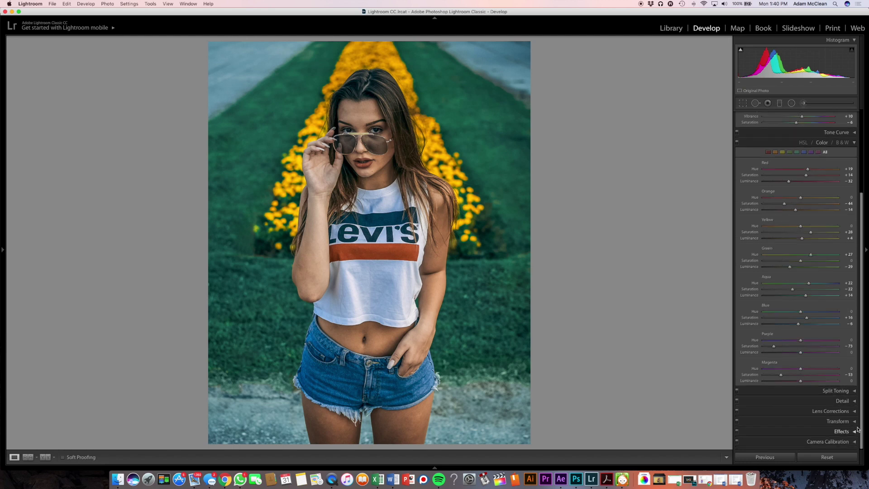
In Camera Calibration, lower red primary hue, set blue primary hue to -9, and raise blue and red saturation
click(829, 441)
mouse_move(812, 394)
mouse_down()
mouse_move(799, 395)
mouse_move(808, 395)
mouse_up()
mouse_move(799, 439)
mouse_down()
mouse_move(790, 439)
mouse_move(810, 417)
mouse_move(803, 423)
mouse_up()
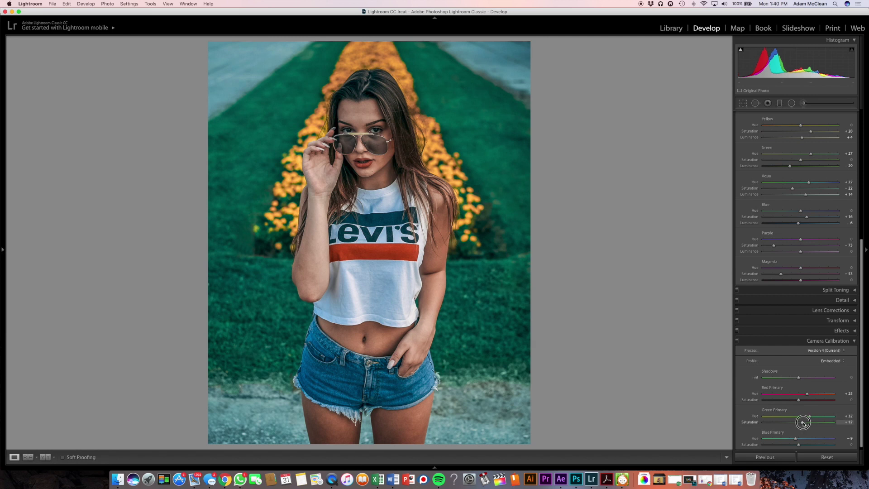
drag(800, 446, 802, 445)
drag(801, 402, 794, 379)
scroll(854, 342, up, 3)
scroll(855, 342, up, 2)
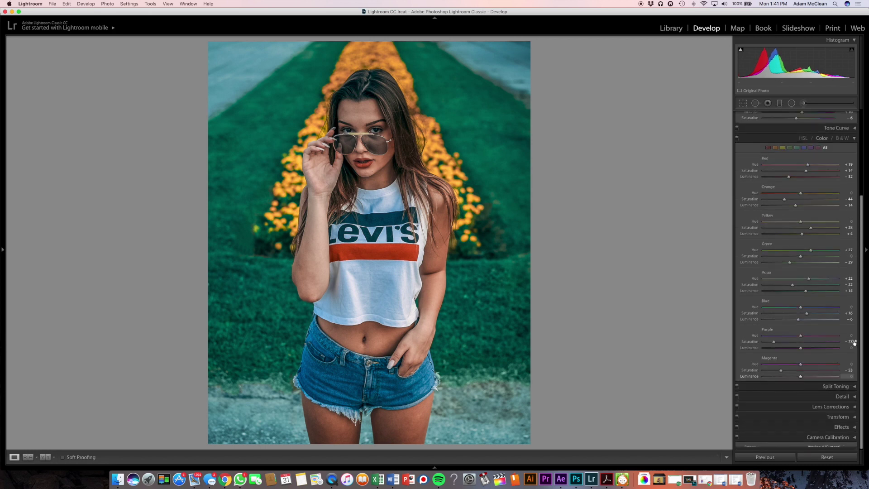
key(backslash)
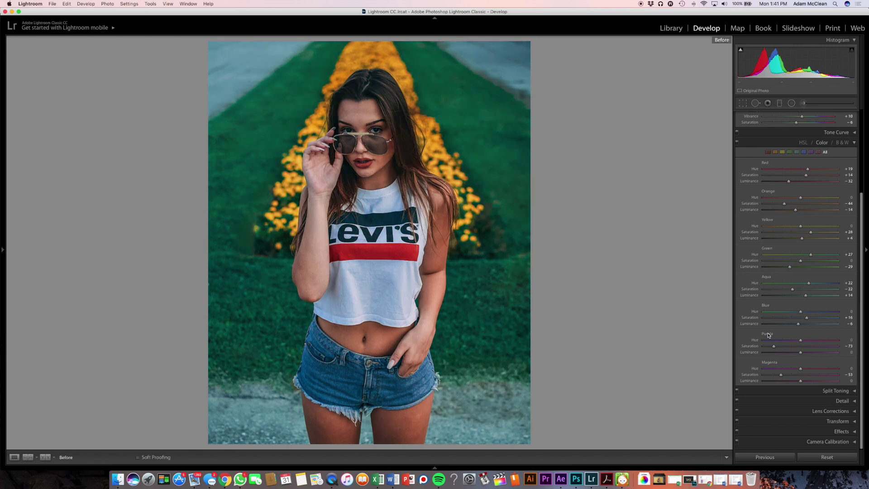
key(backslash)
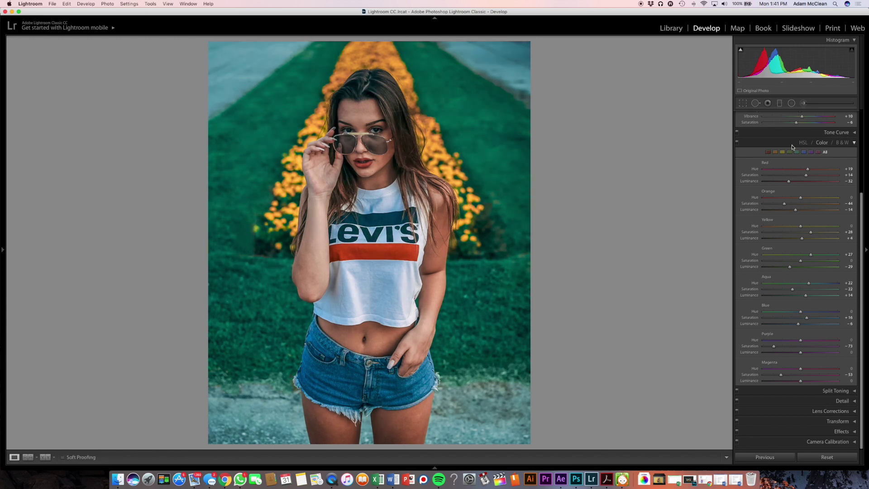
click(792, 104)
Draw an oval radial filter over the woman affecting the outside, with Clarity -26 to soften the surroundings
drag(360, 224, 488, 471)
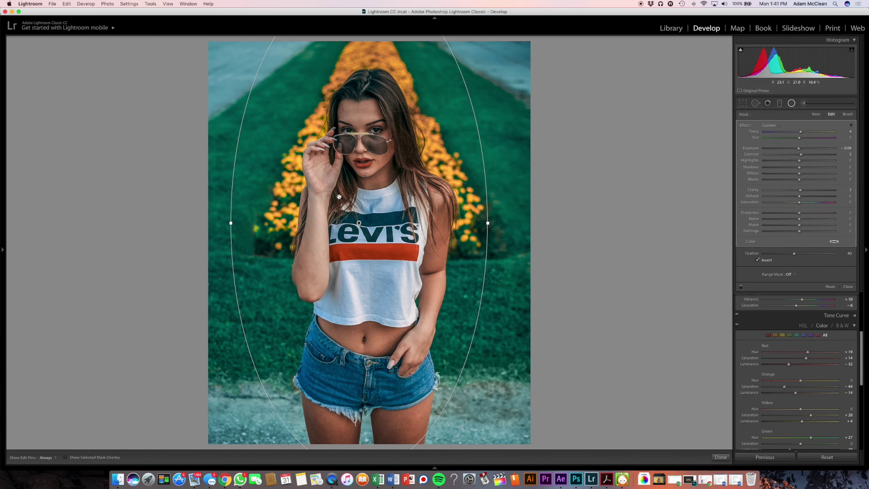
drag(360, 222, 372, 249)
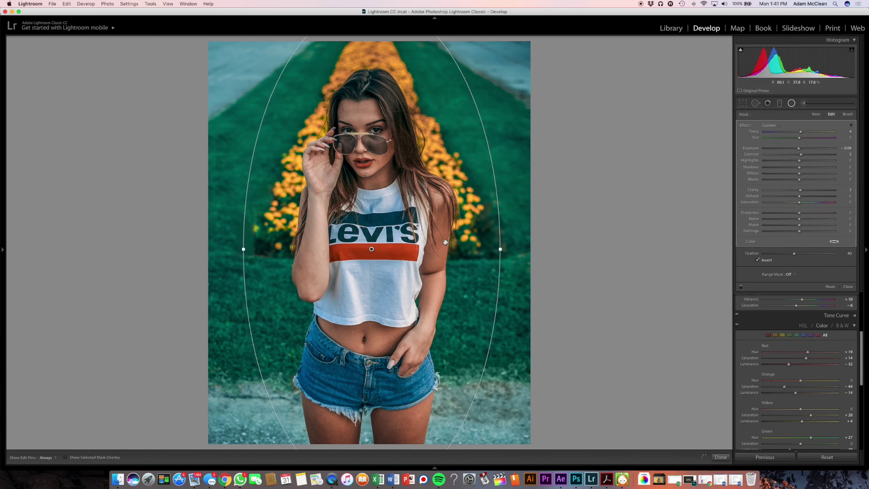
drag(501, 250, 487, 249)
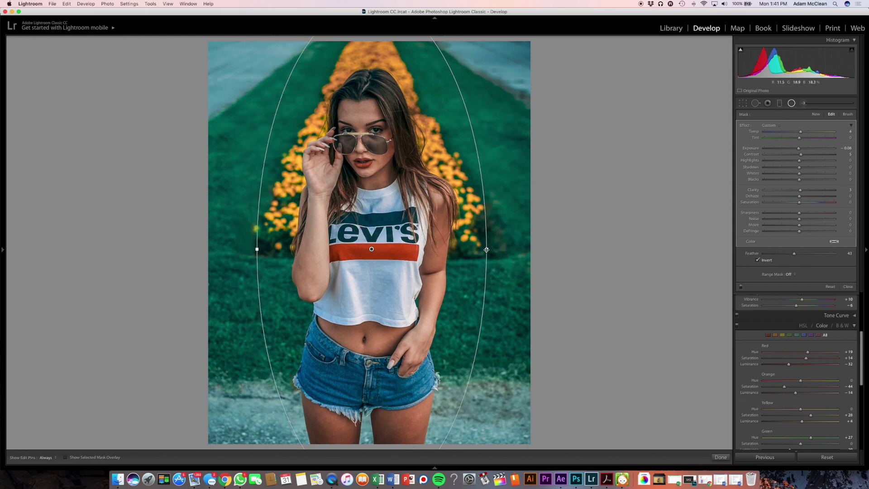
click(759, 262)
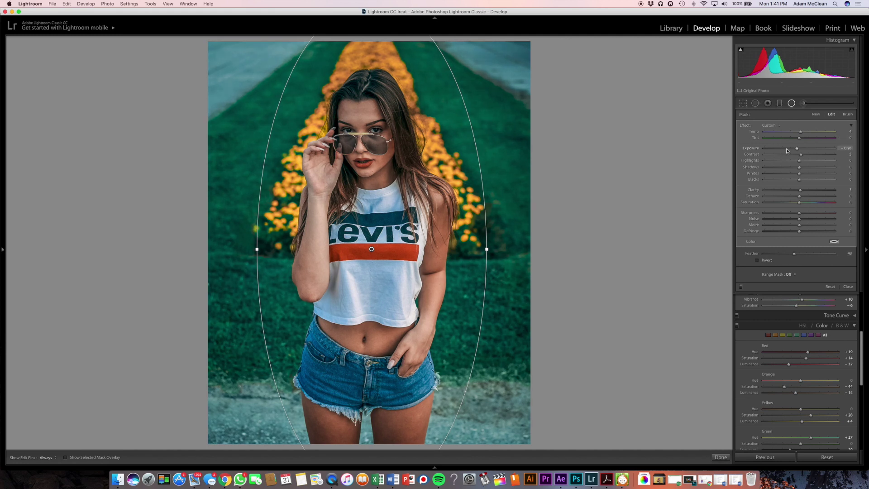
click(790, 191)
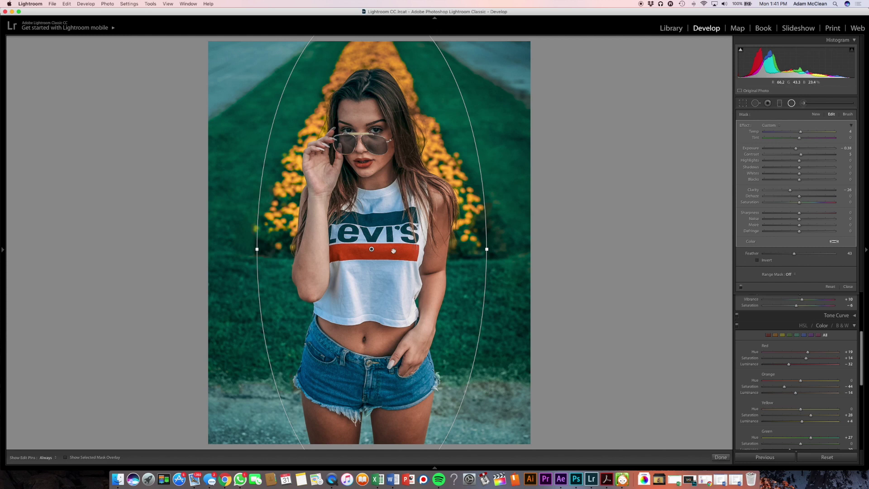
Duplicate the filter, set the copy to affect inside the oval, raise its exposure, and toggle it to compare
mouse_move(372, 250)
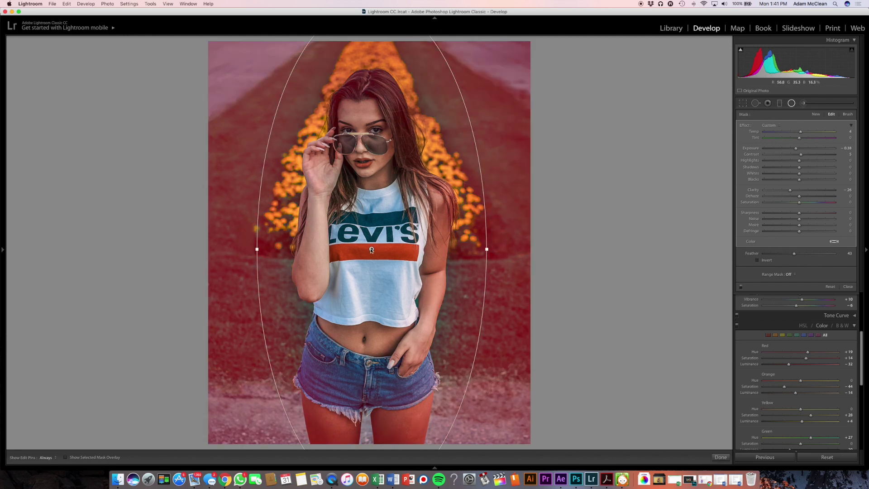
right_click(371, 250)
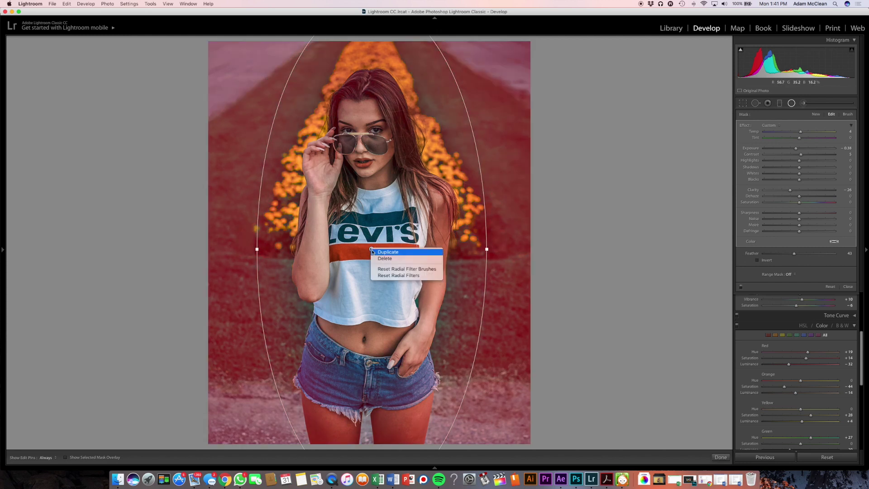
click(382, 252)
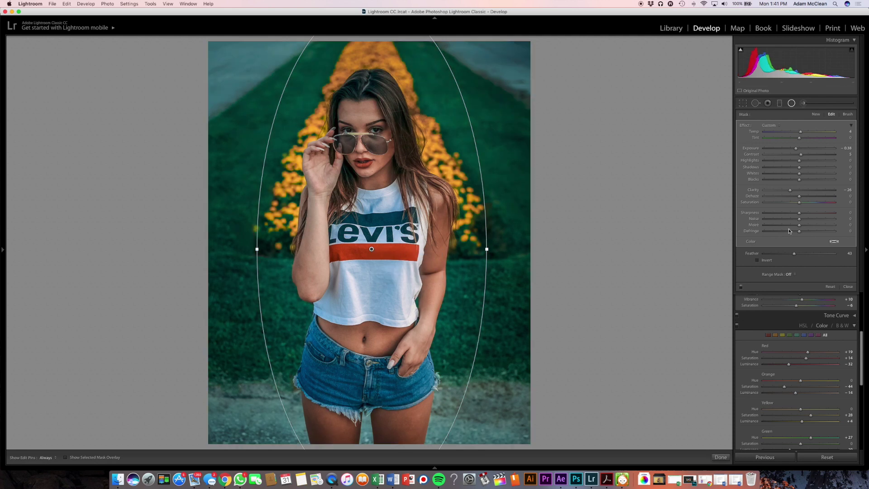
click(758, 260)
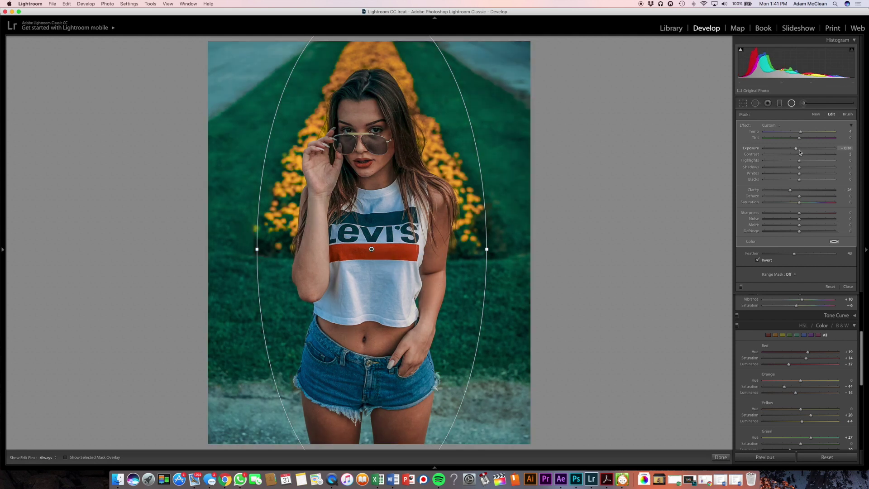
click(799, 148)
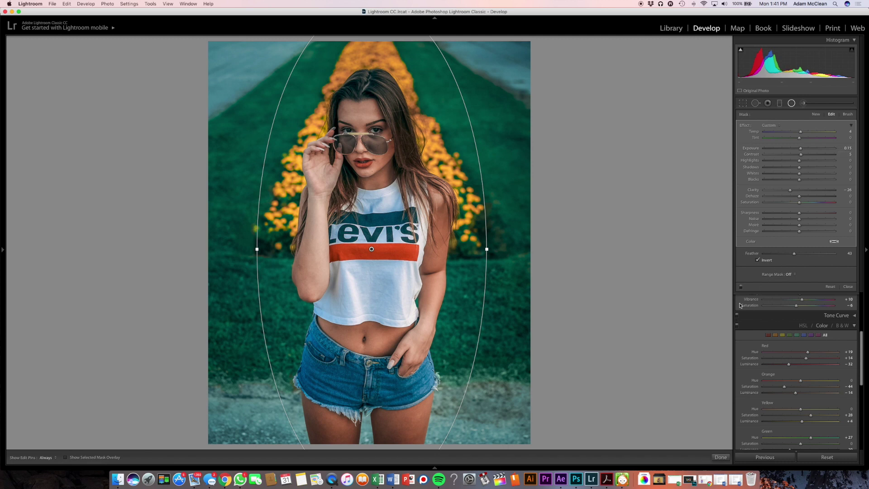
click(741, 287)
click(741, 287)
key(shift+m)
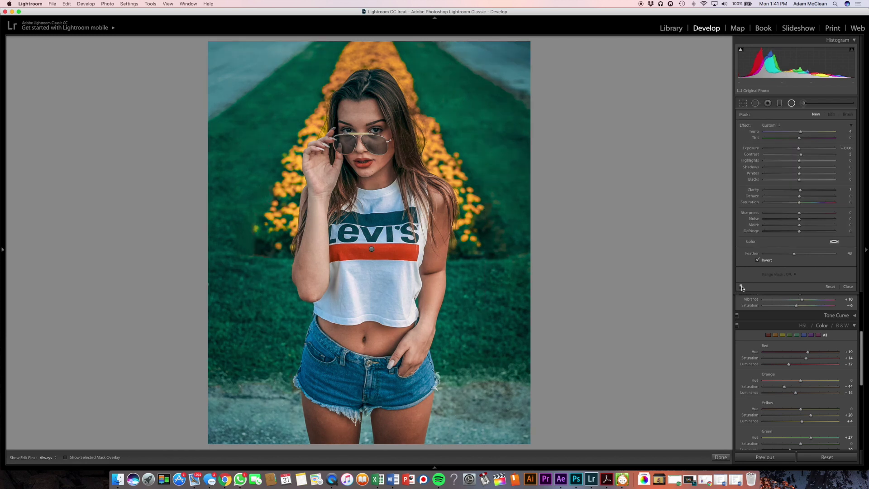
Compare the finished Levi's portrait against its unedited original and return to the edited view
key(backslash)
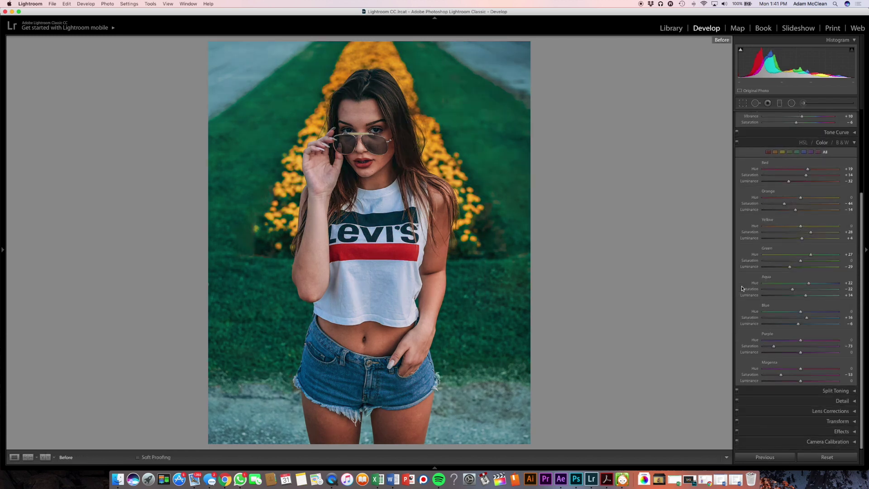
key(backslash)
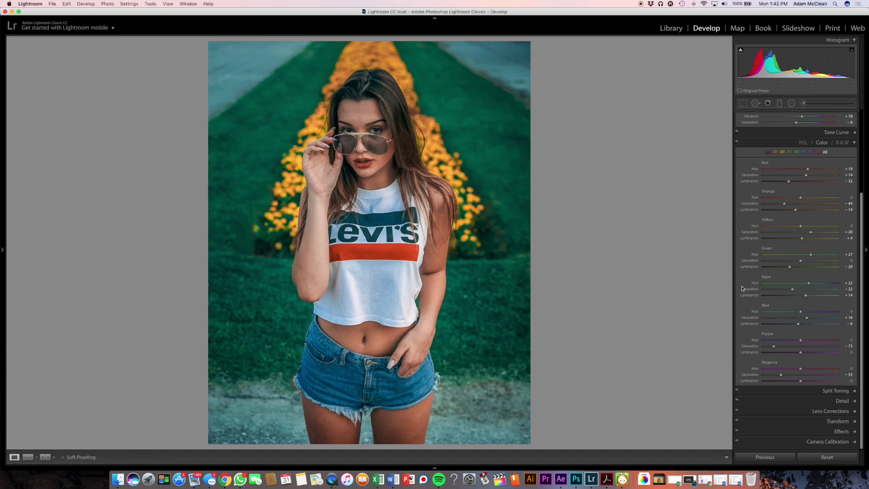